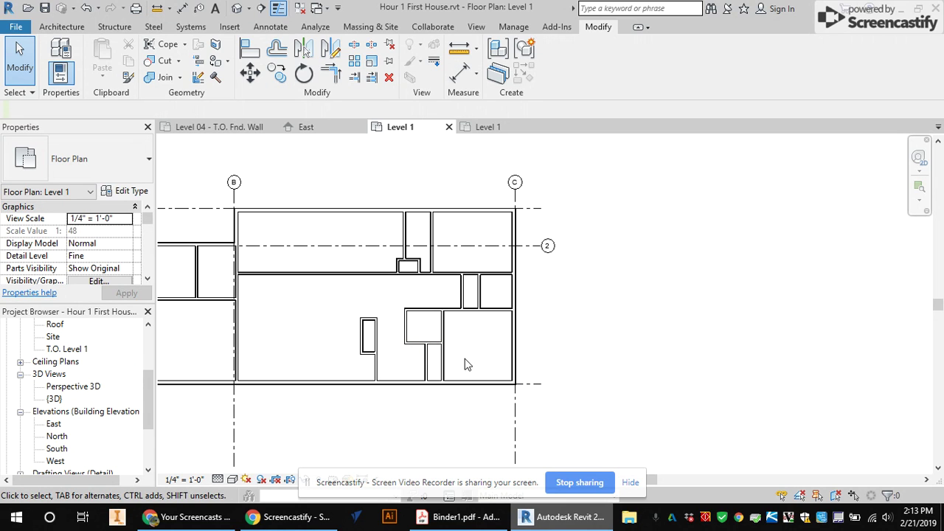
Select the interior wall at grid B and snap its temporary dimension end to the exterior wall face.
scroll(496, 340, "down", 1)
scroll(309, 346, "up", 1)
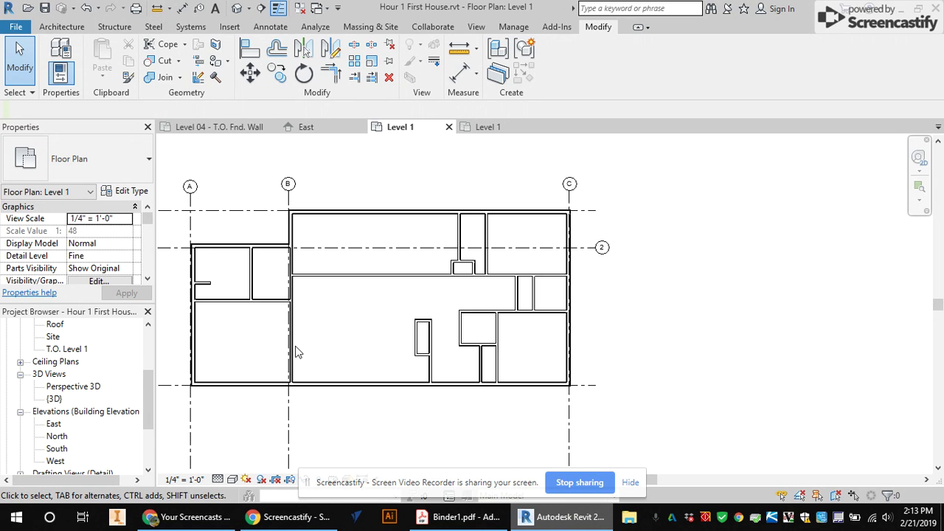
scroll(309, 347, "up", 1)
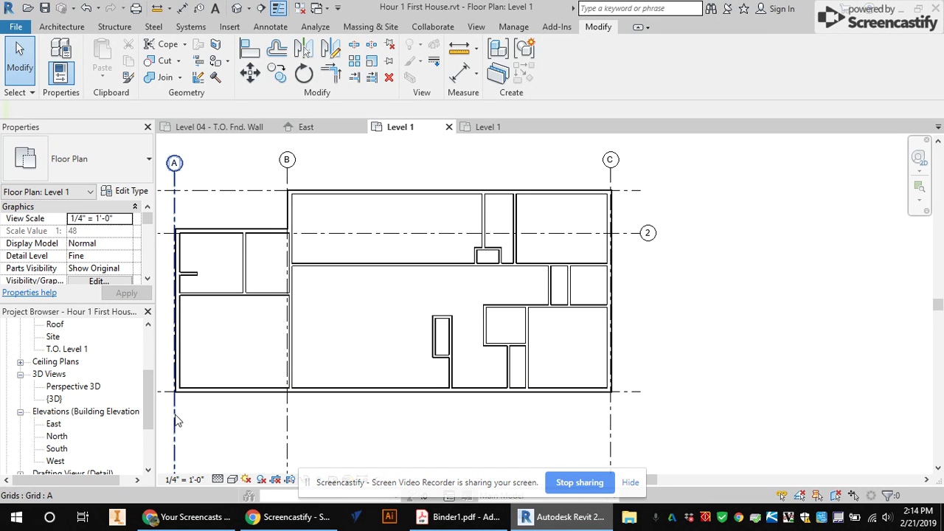
scroll(694, 377, "down", 1)
scroll(338, 421, "up", 2)
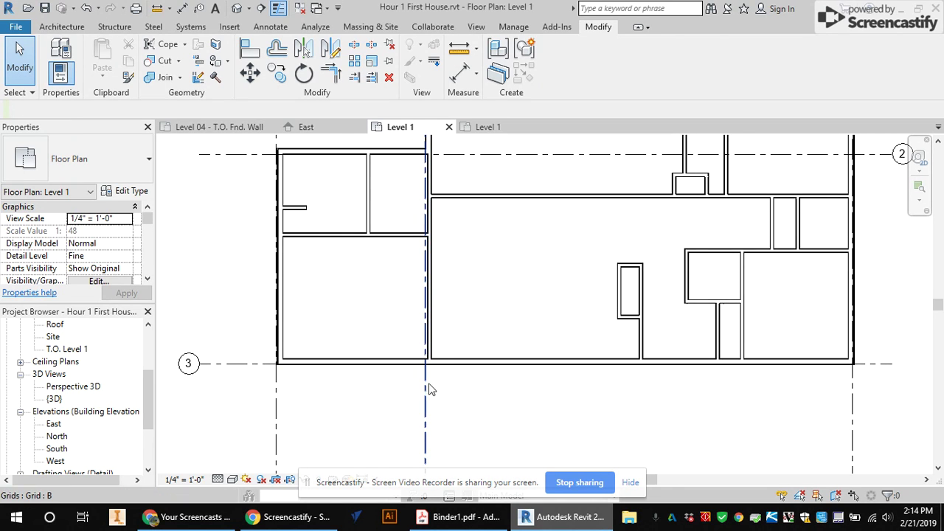
scroll(417, 365, "down", 1)
scroll(411, 419, "up", 2)
scroll(411, 419, "up", 1)
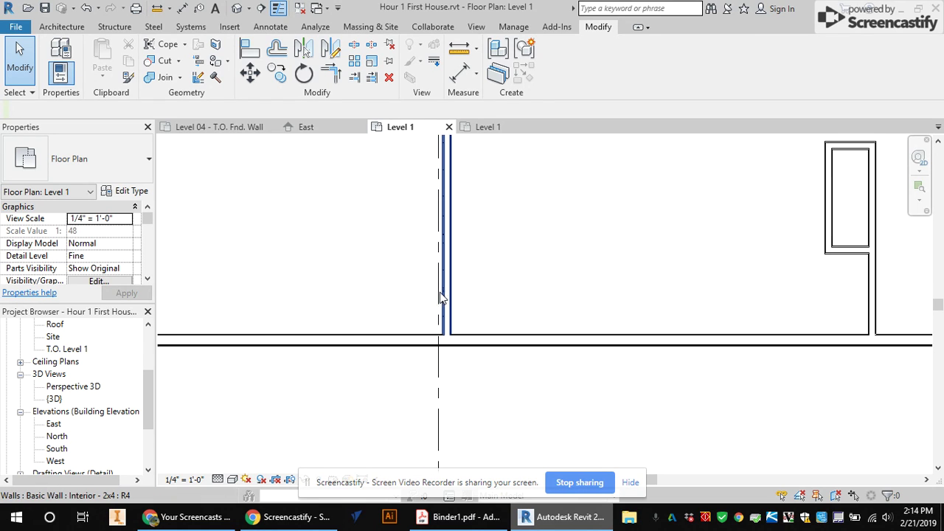
left_click(451, 298)
scroll(450, 339, "down", 2)
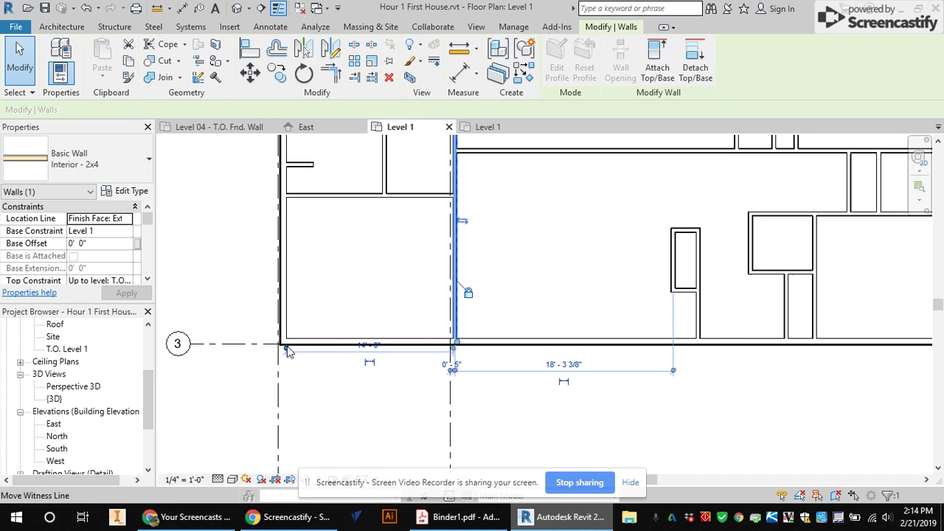
scroll(287, 352, "up", 2)
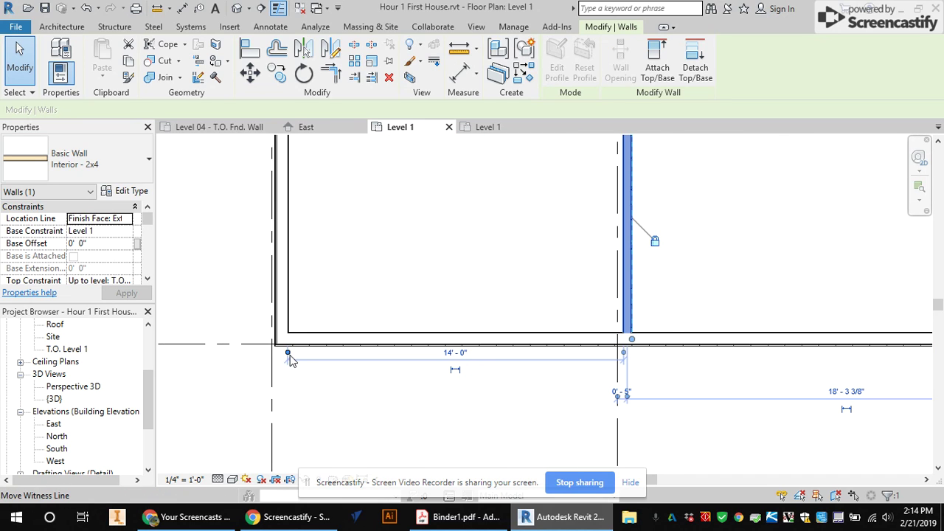
scroll(290, 360, "up", 1)
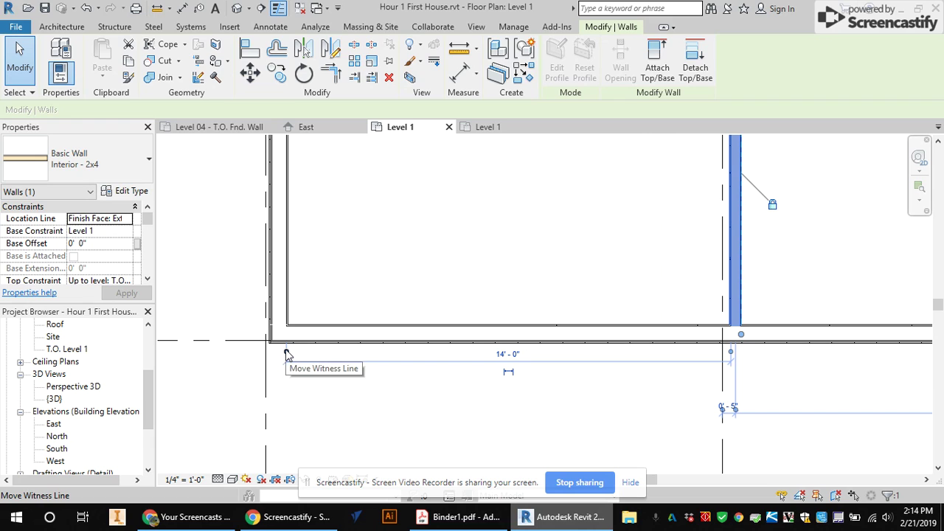
left_click_drag(288, 352, 291, 327)
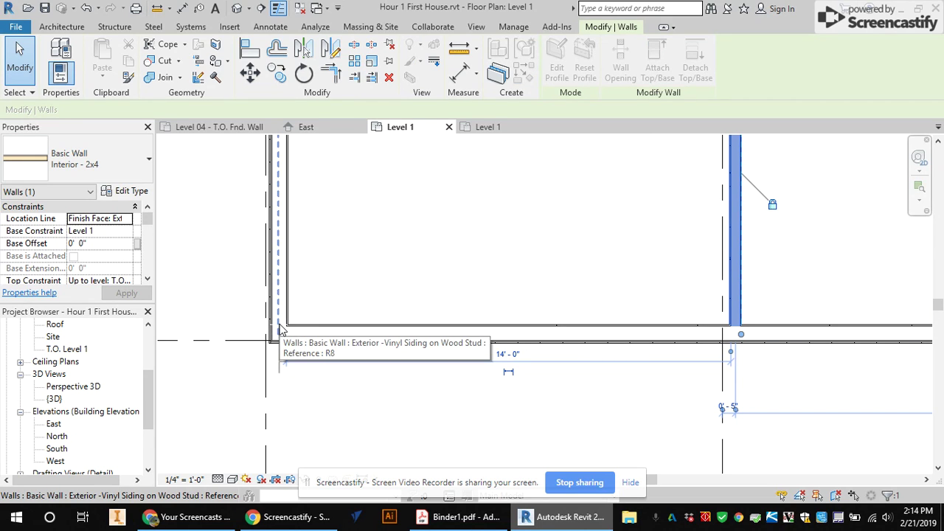
scroll(274, 334, "up", 1)
scroll(271, 336, "up", 1)
left_click_drag(270, 357, 272, 324)
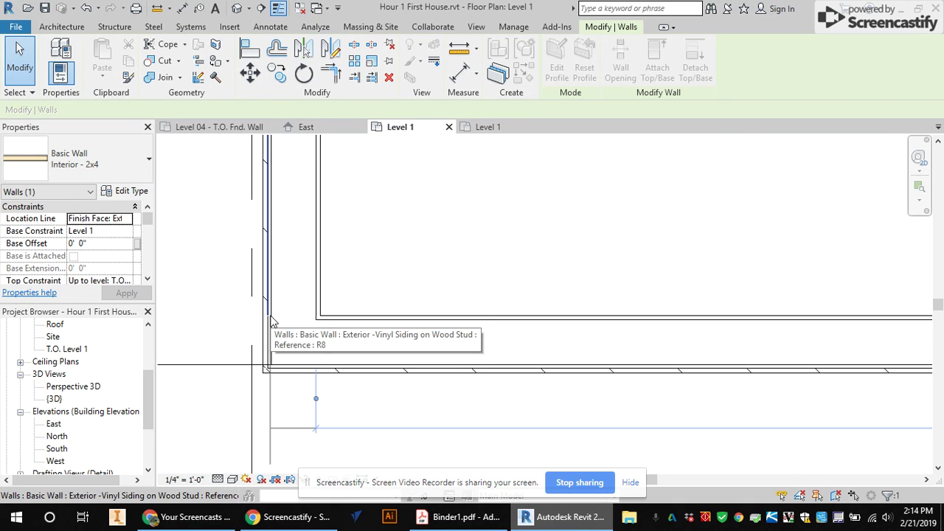
Attach the temporary dimension's other end to the interior wall.
scroll(269, 332, "down", 2)
middle_click_drag(907, 354, 626, 361)
scroll(605, 365, "up", 5)
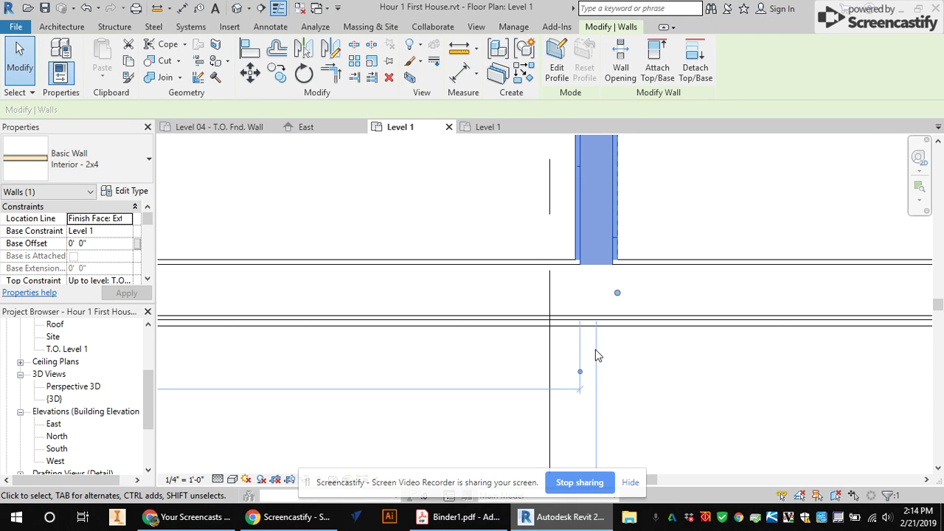
left_click_drag(579, 374, 597, 263)
scroll(609, 325, "down", 3)
scroll(516, 336, "down", 2)
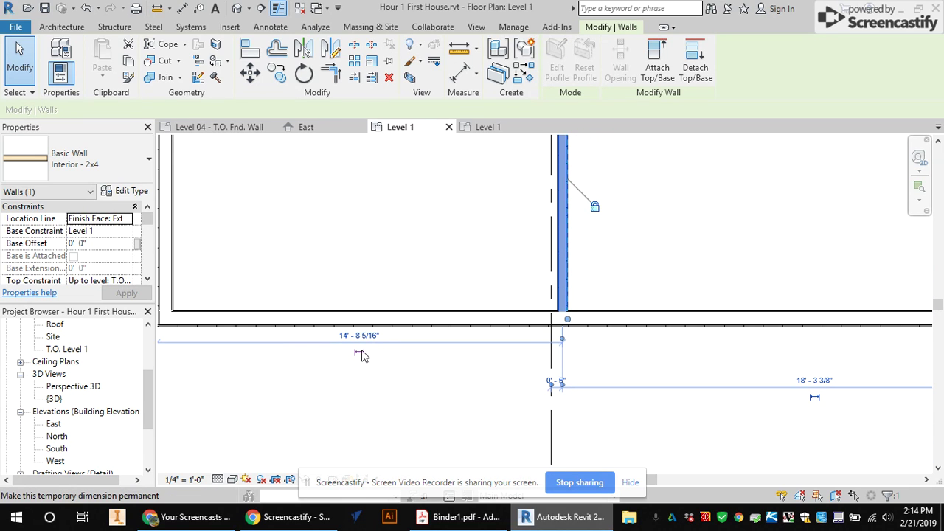
Make the 14'-8 5/16" dimension permanent and place it below the plan.
left_click(362, 355)
left_click_drag(381, 350, 384, 404)
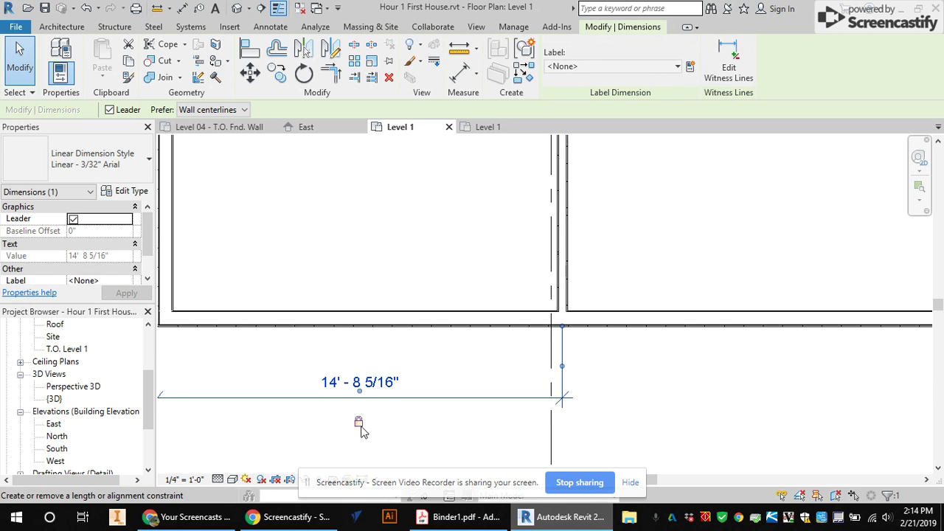
scroll(358, 418, "down", 4)
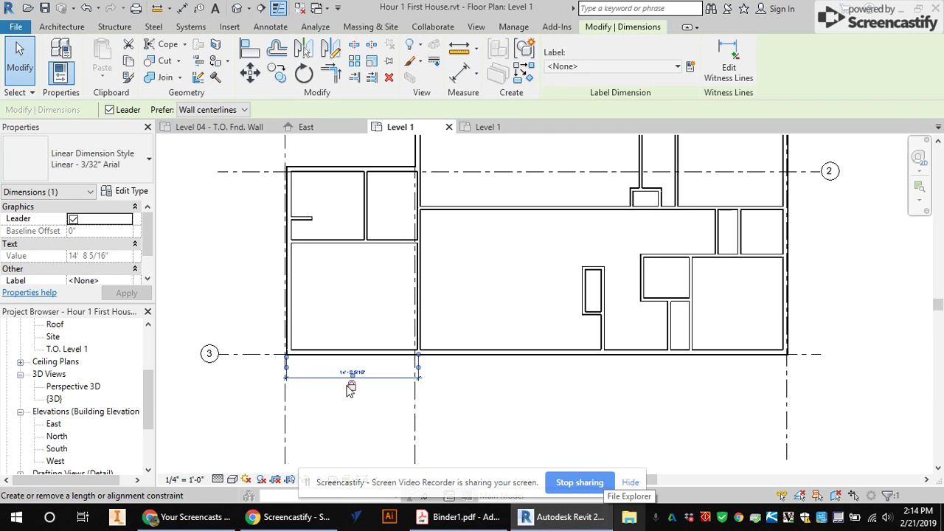
scroll(480, 385, "up", 3)
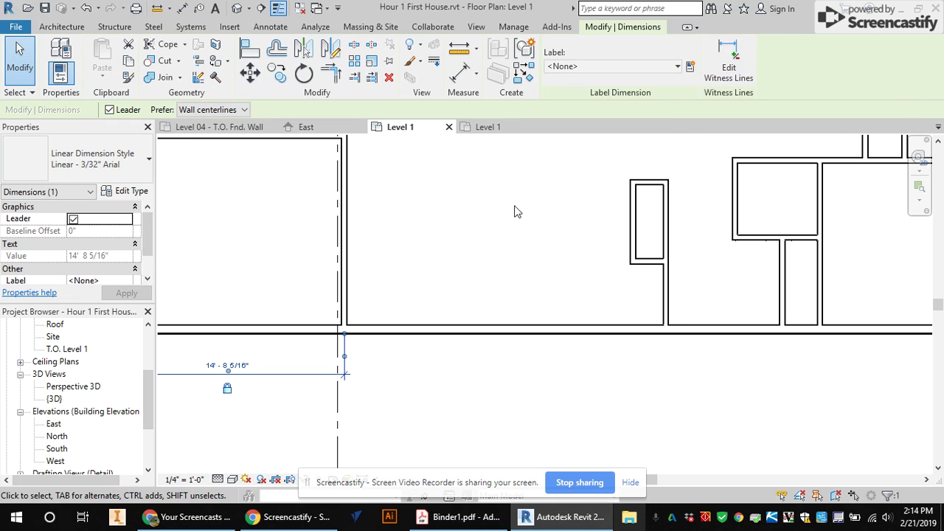
left_click(728, 55)
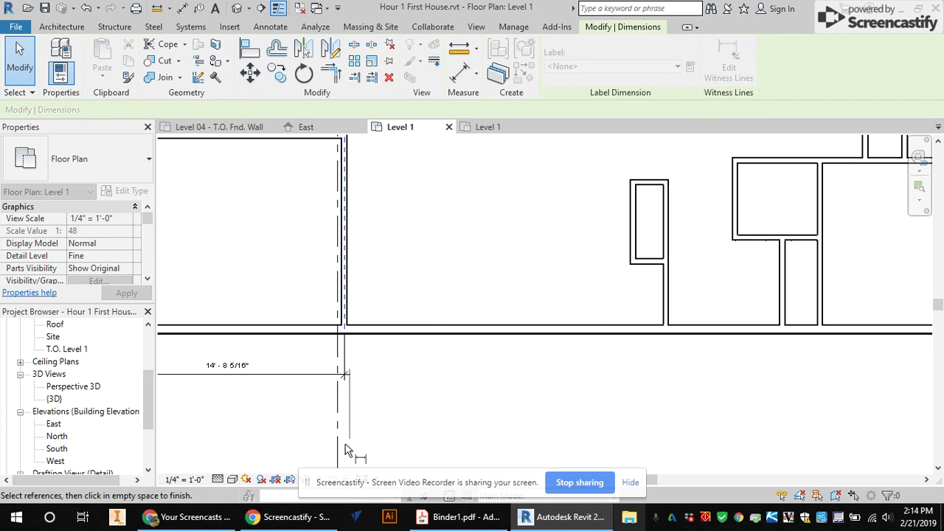
left_click(343, 337)
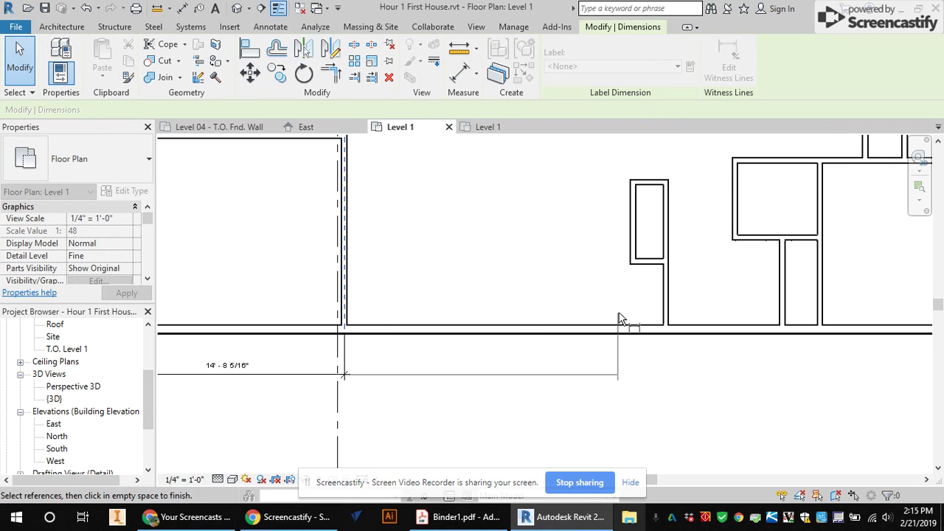
left_click(667, 331)
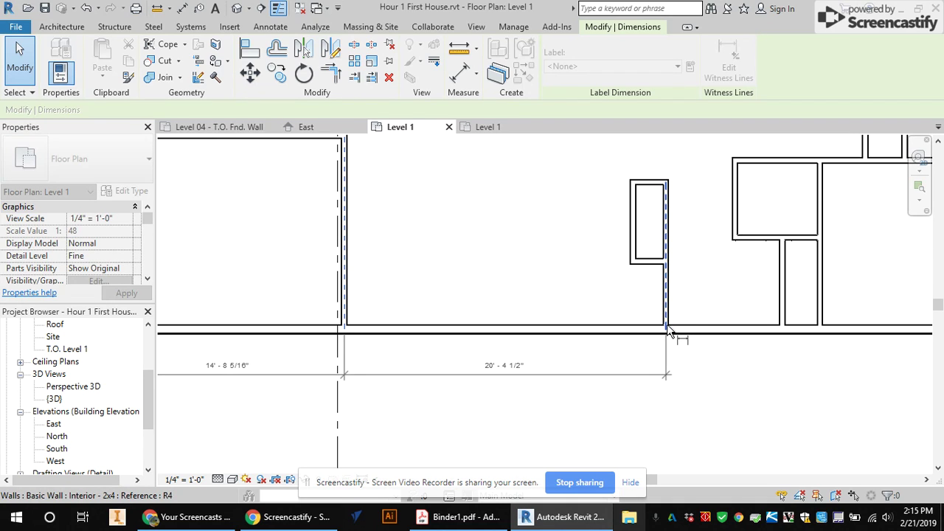
left_click(344, 331)
left_click(669, 336)
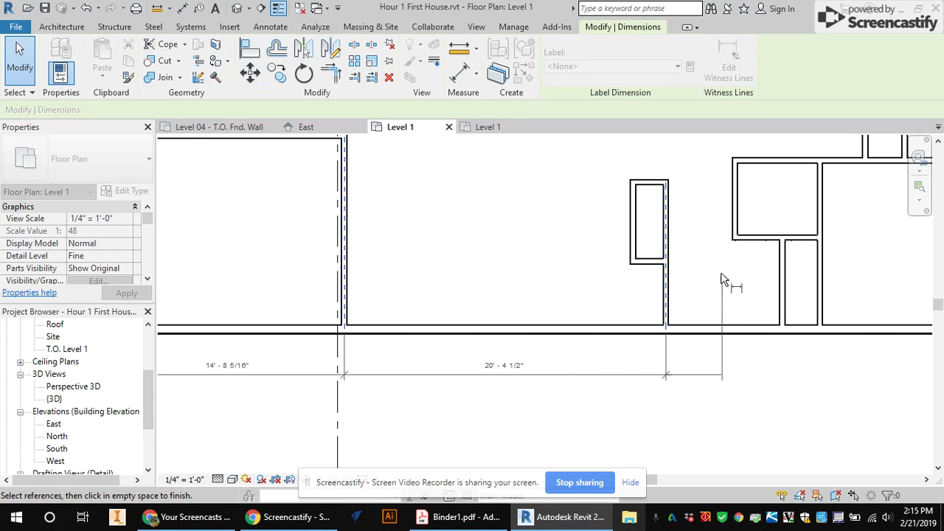
left_click(737, 241)
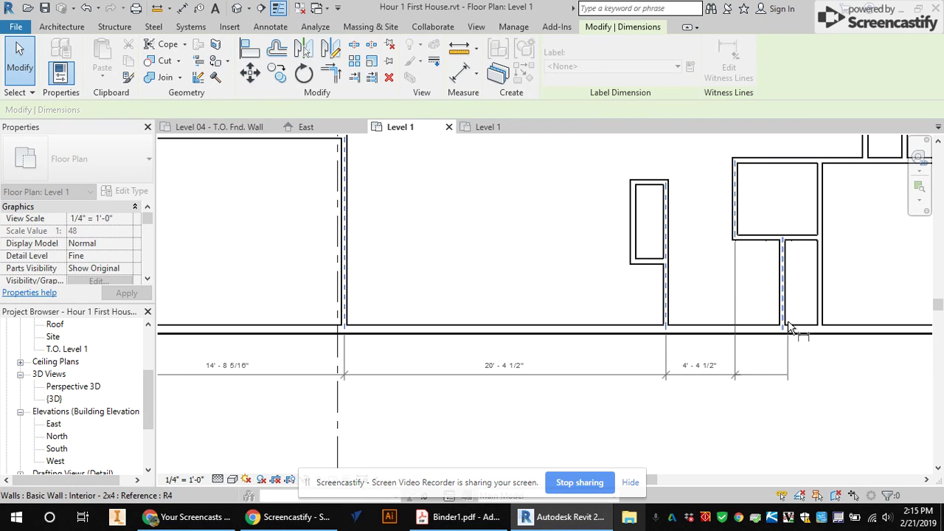
left_click(821, 329)
scroll(582, 350, "down", 1)
scroll(765, 368, "down", 3)
scroll(764, 369, "up", 2)
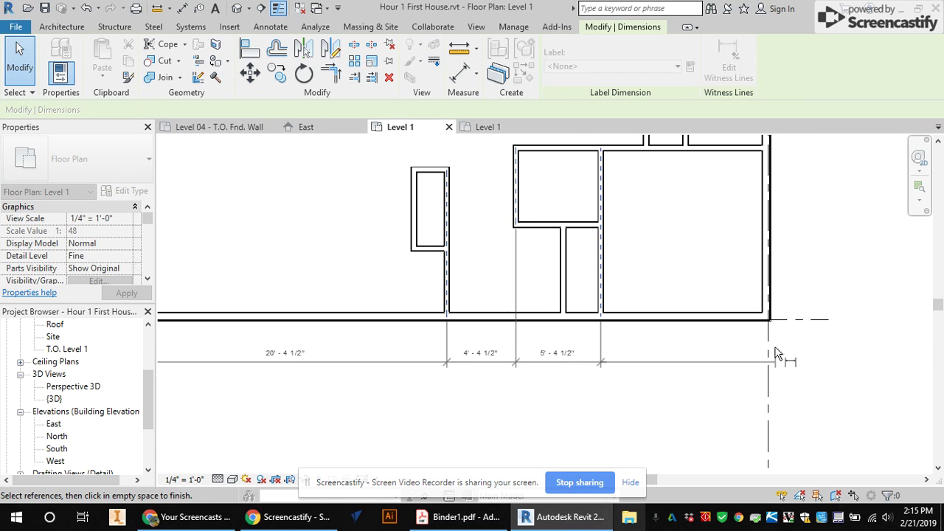
scroll(770, 329, "up", 3)
scroll(770, 330, "up", 3)
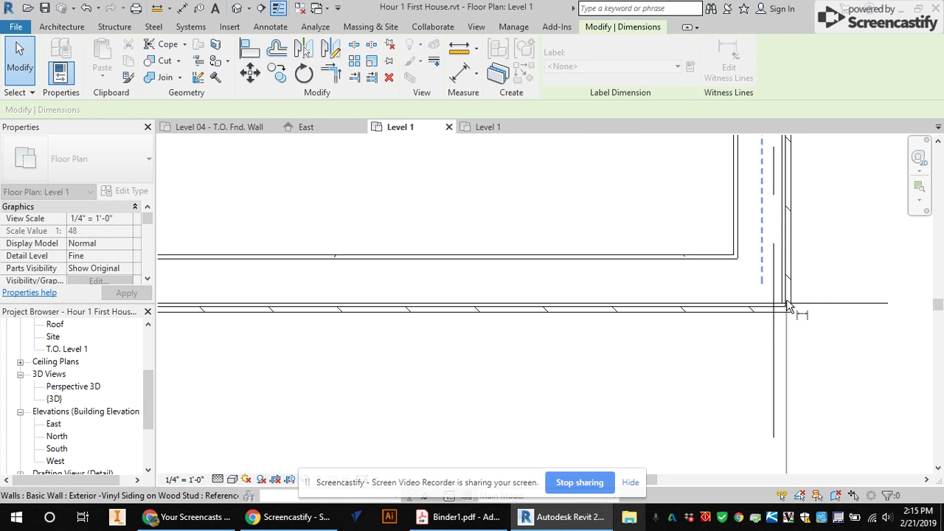
left_click(789, 261)
scroll(712, 288, "down", 4)
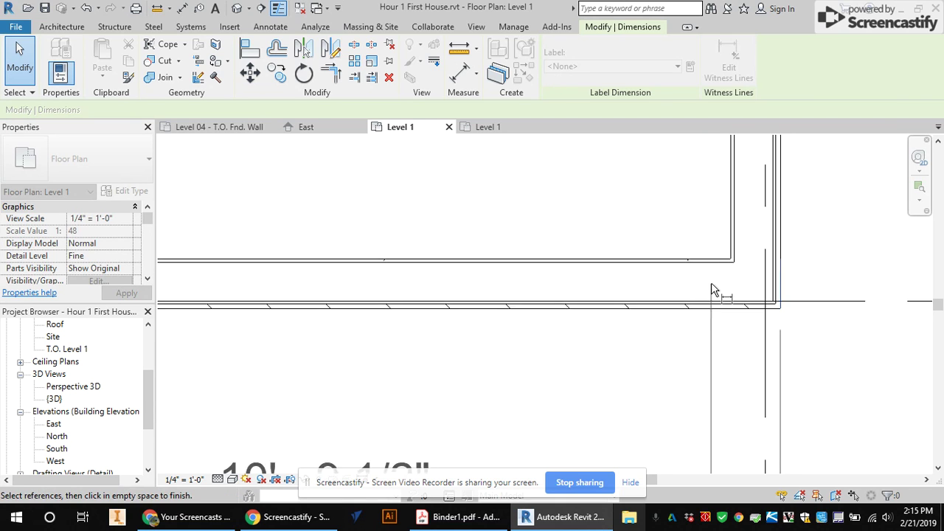
scroll(691, 358, "down", 6)
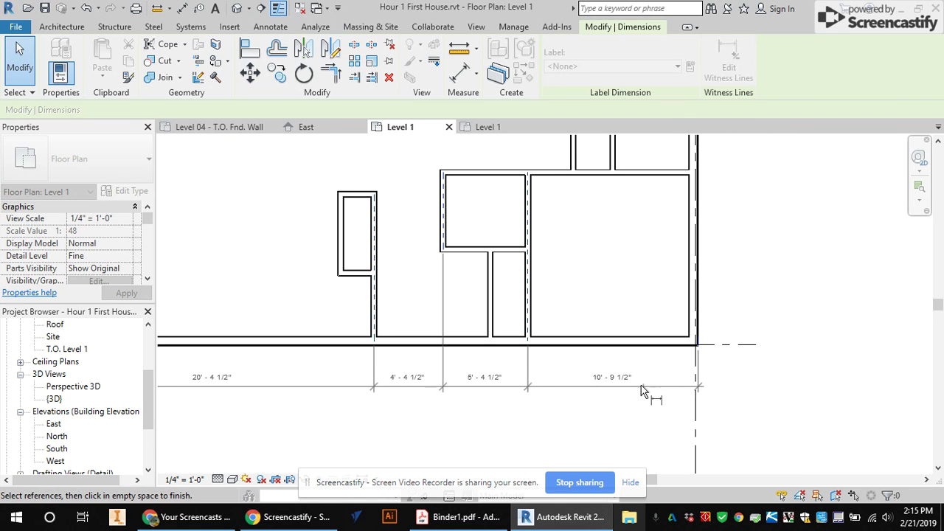
scroll(270, 416, "up", 2)
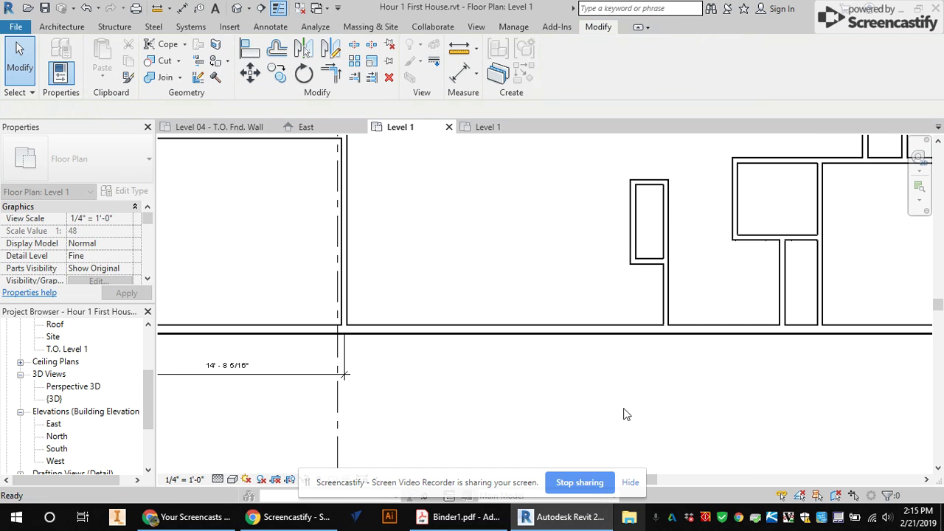
Cancel the unfinished dimension and select the bottom dimension string for witness-line editing.
key("Escape")
scroll(381, 378, "down", 3)
scroll(381, 379, "down", 1)
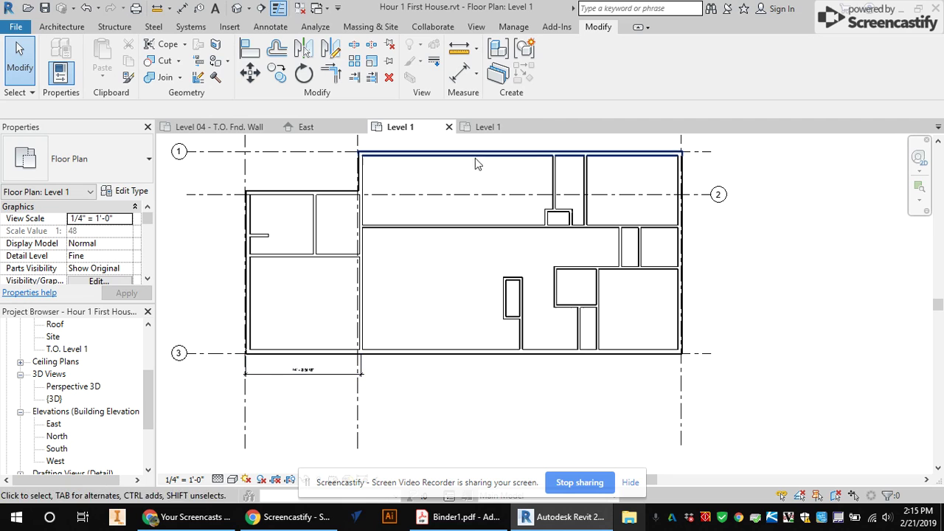
left_click(302, 373)
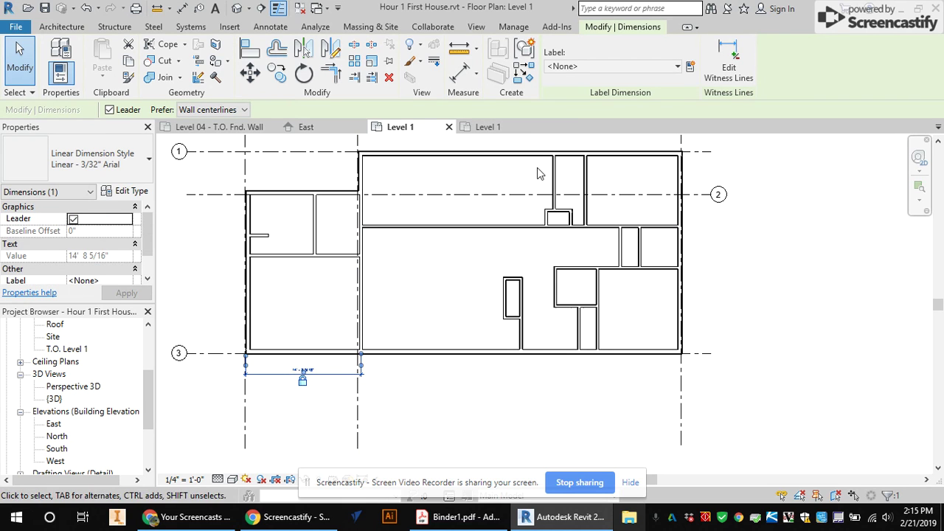
left_click(726, 53)
scroll(521, 361, "up", 6)
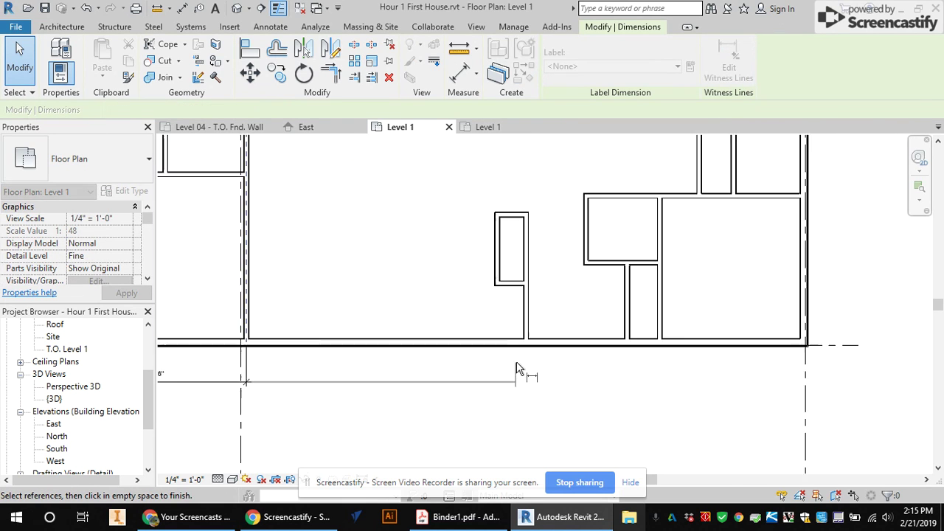
Add witness lines at two interior walls and the east exterior wall, ending with 10'-9 1/2".
left_click(534, 308)
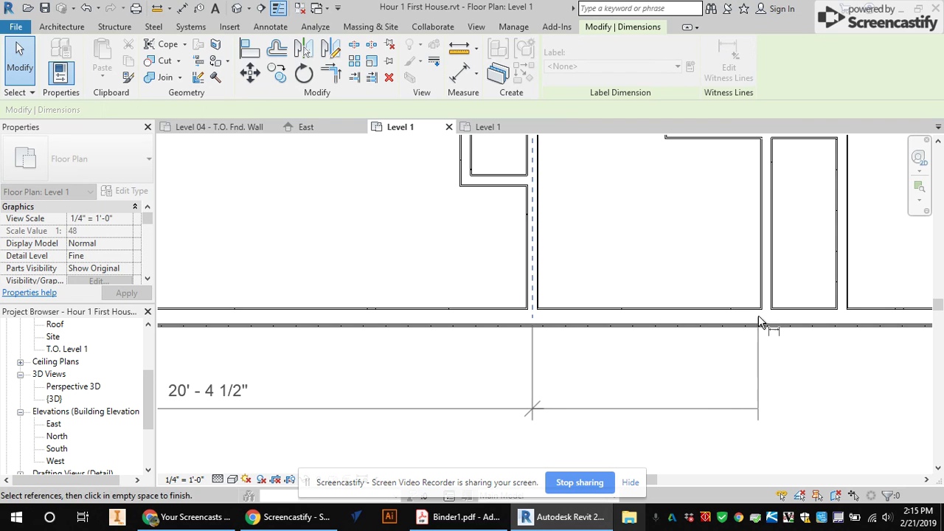
scroll(671, 180, "down", 4)
left_click(676, 183)
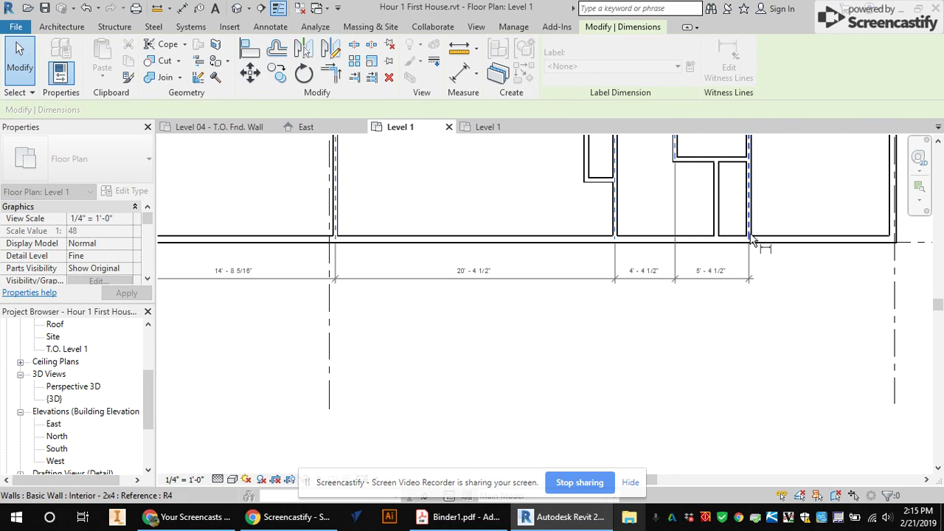
scroll(898, 246, "up", 3)
scroll(896, 248, "up", 4)
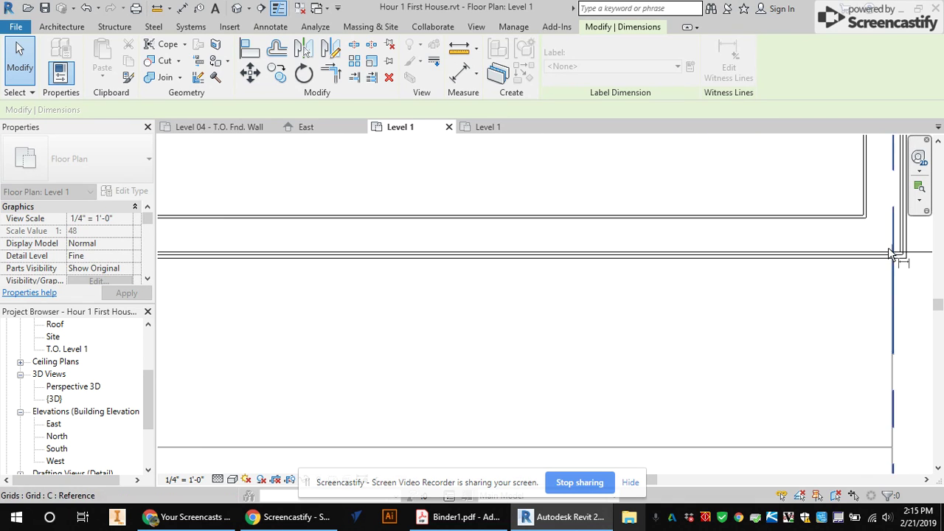
scroll(894, 254, "down", 1)
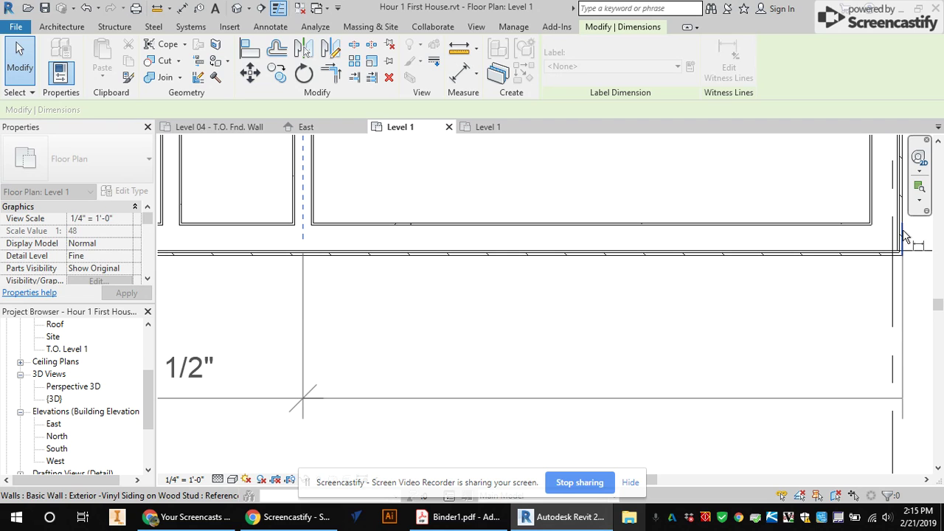
left_click(902, 229)
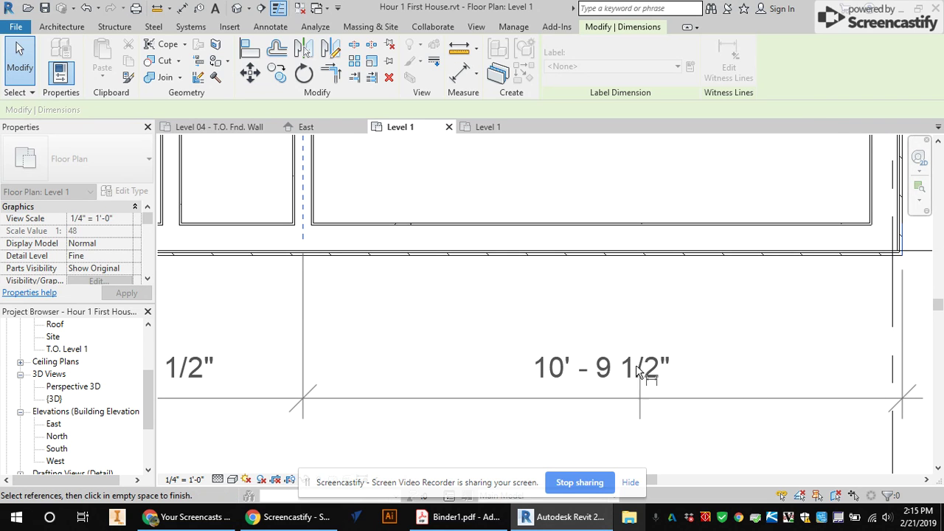
scroll(640, 371, "down", 4)
left_click(734, 371)
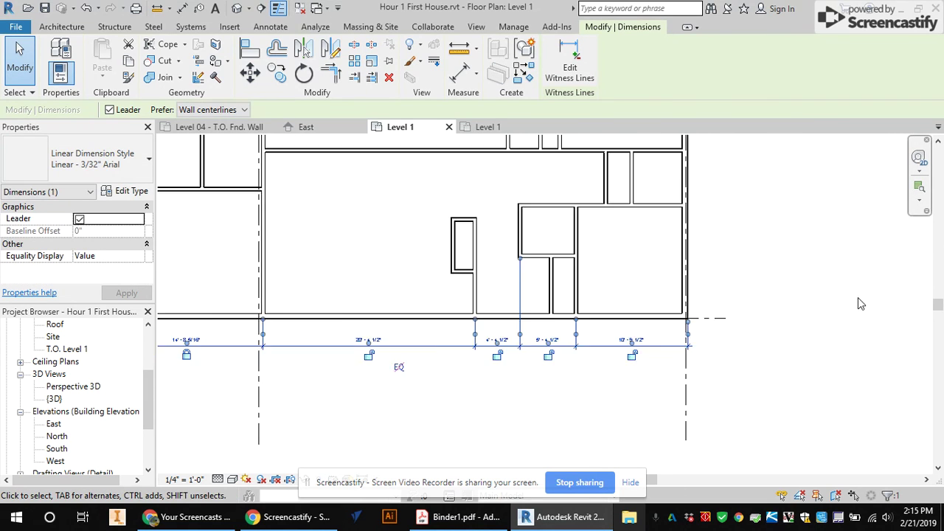
scroll(566, 332, "up", 1)
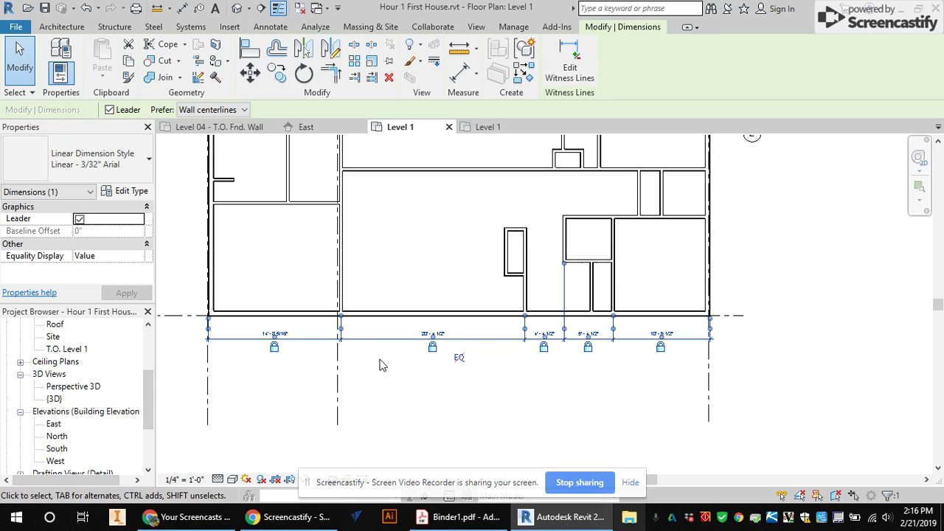
scroll(509, 413, "down", 3)
scroll(533, 413, "up", 6)
scroll(515, 371, "down", 4)
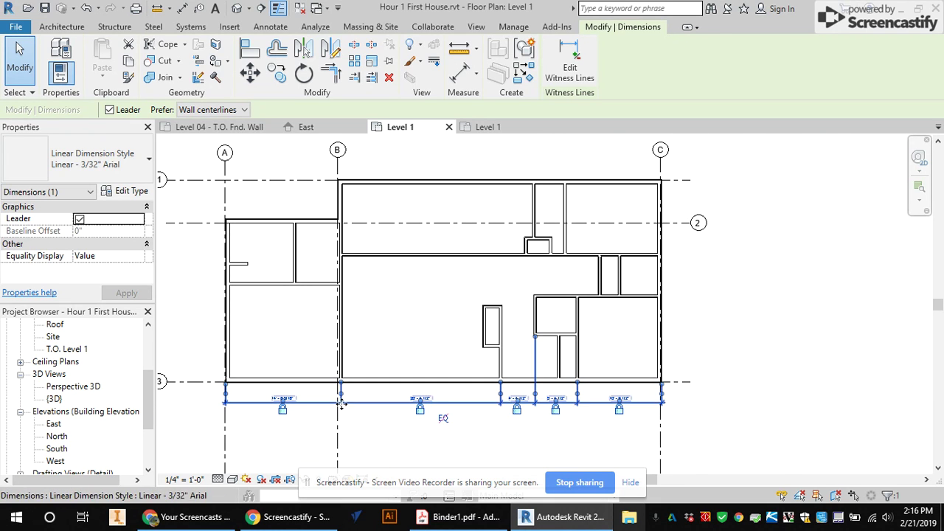
scroll(457, 410, "up", 5)
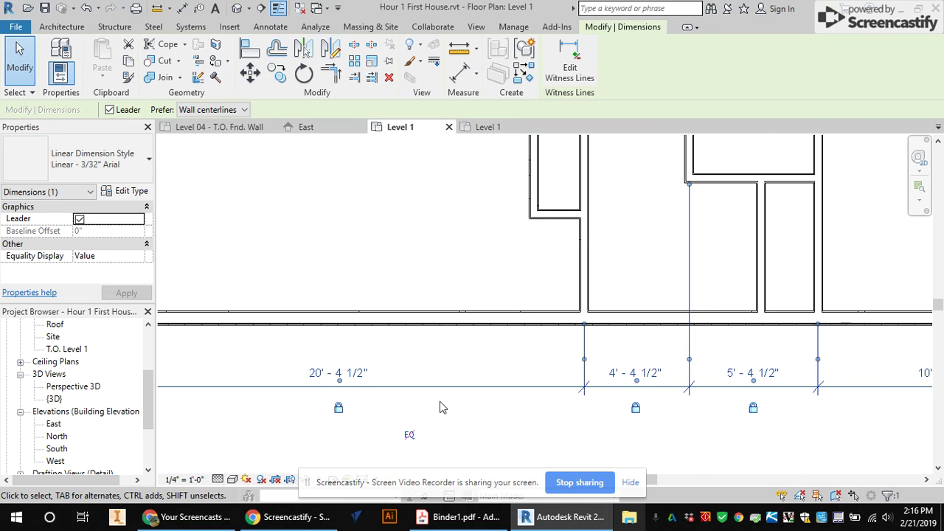
scroll(440, 406, "down", 2)
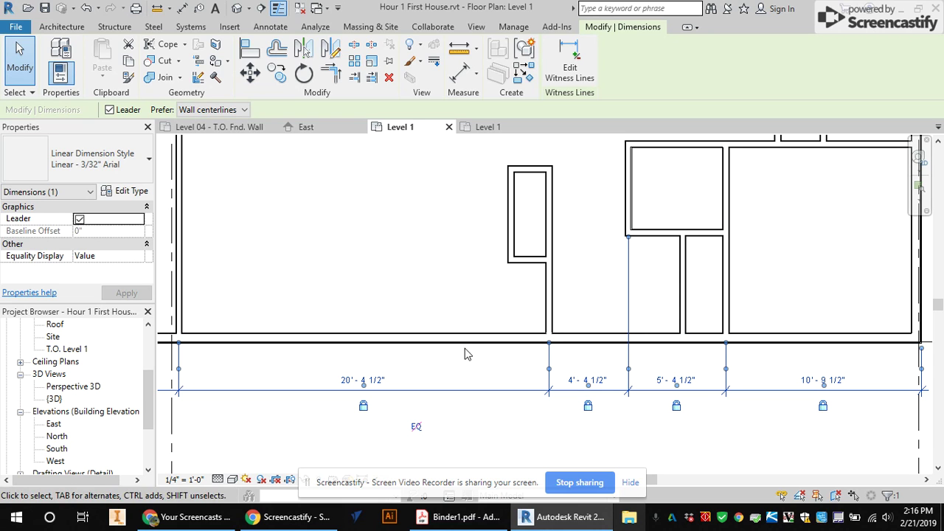
scroll(466, 351, "down", 2)
scroll(739, 369, "down", 2)
scroll(345, 387, "up", 4)
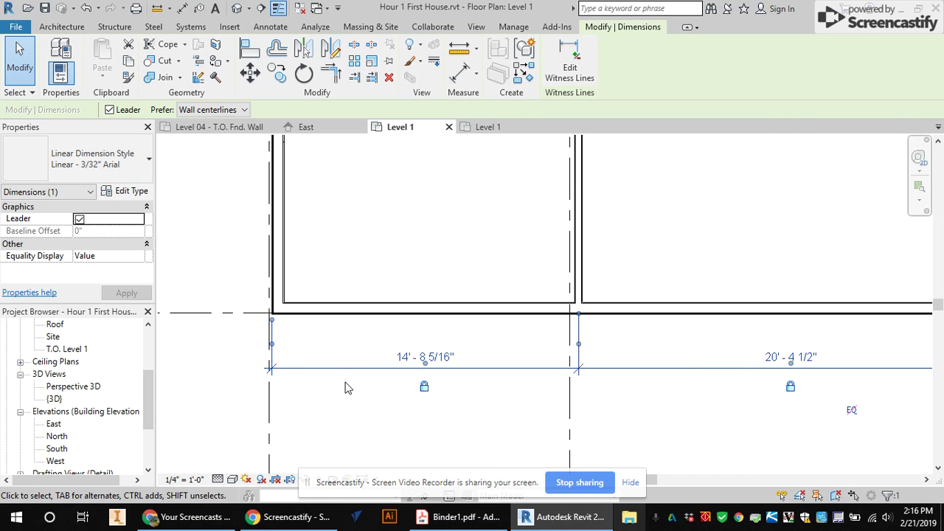
scroll(344, 387, "down", 5)
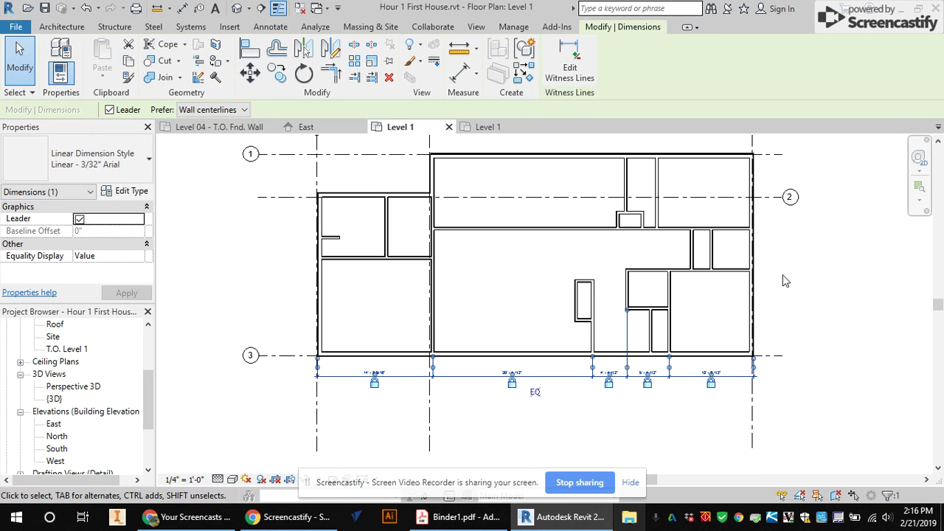
scroll(781, 279, "up", 3)
scroll(602, 376, "up", 1)
scroll(603, 376, "down", 2)
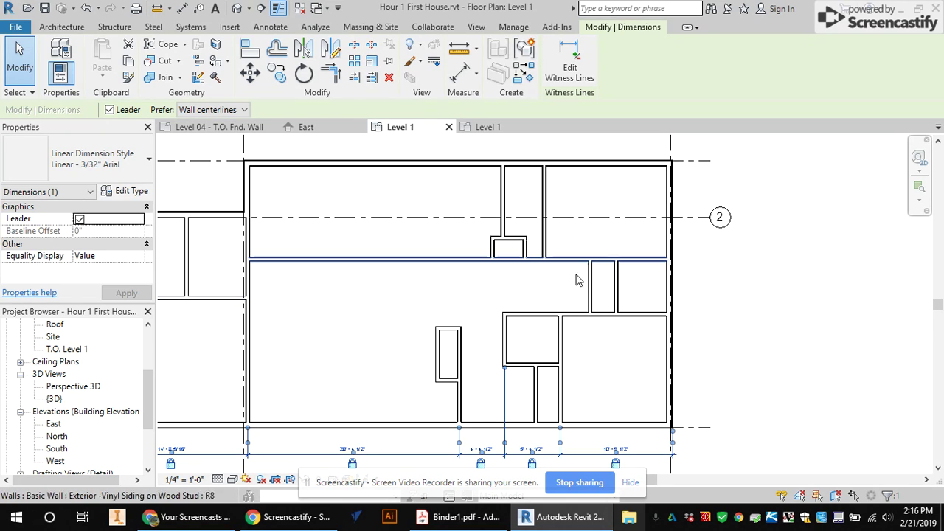
Select the interior wall and inspect its temporary dimensions.
left_click(632, 317)
scroll(576, 381, "down", 2)
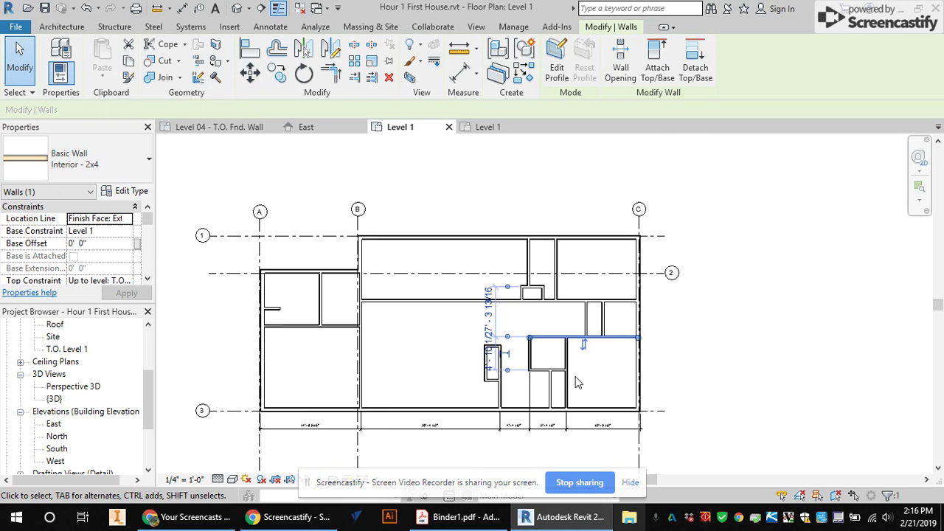
scroll(589, 391, "up", 3)
scroll(582, 389, "up", 1)
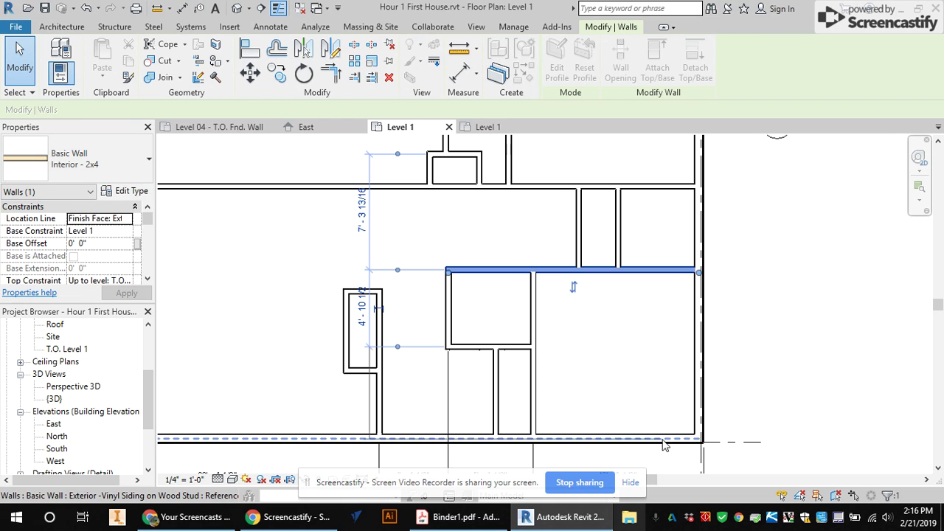
scroll(663, 445, "up", 3)
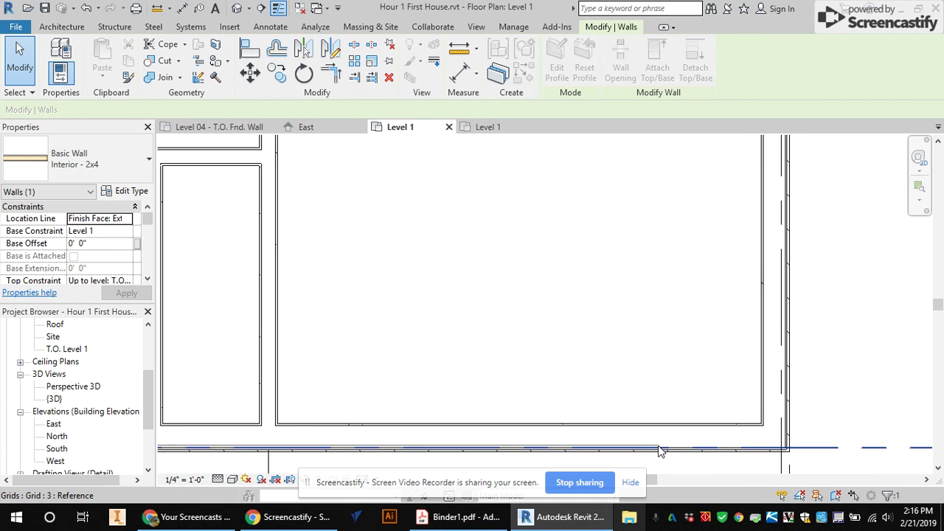
scroll(627, 422, "down", 5)
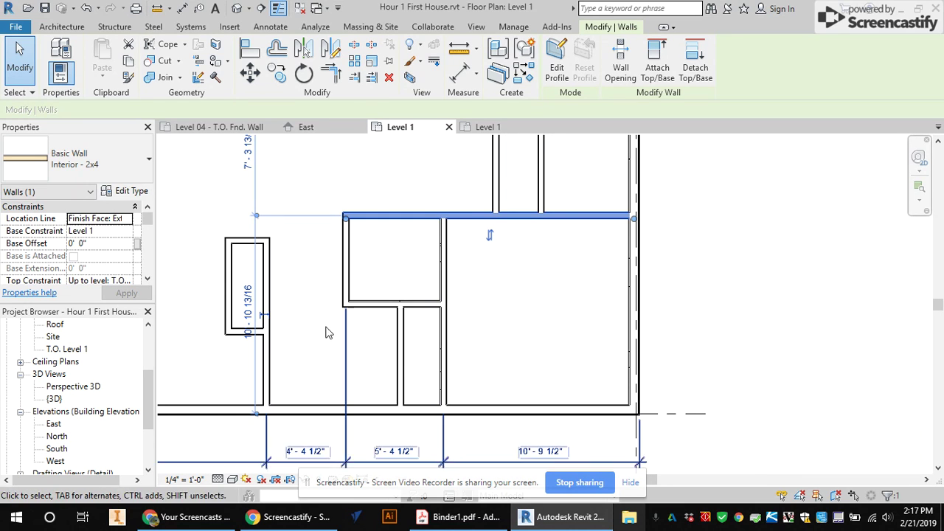
scroll(251, 295, "up", 1)
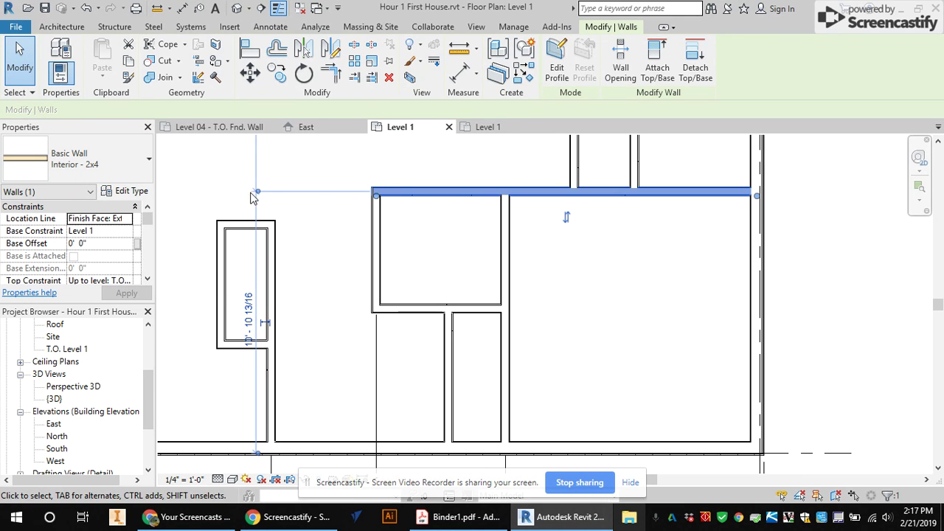
scroll(442, 202, "up", 2)
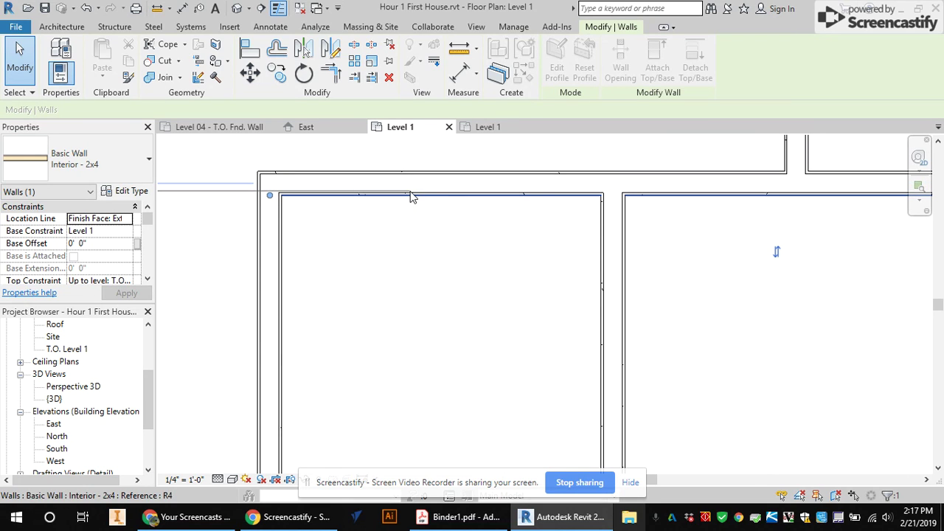
Reference the temporary dimension to the exterior wall face and bring up Binder1.pdf.
left_click(407, 194)
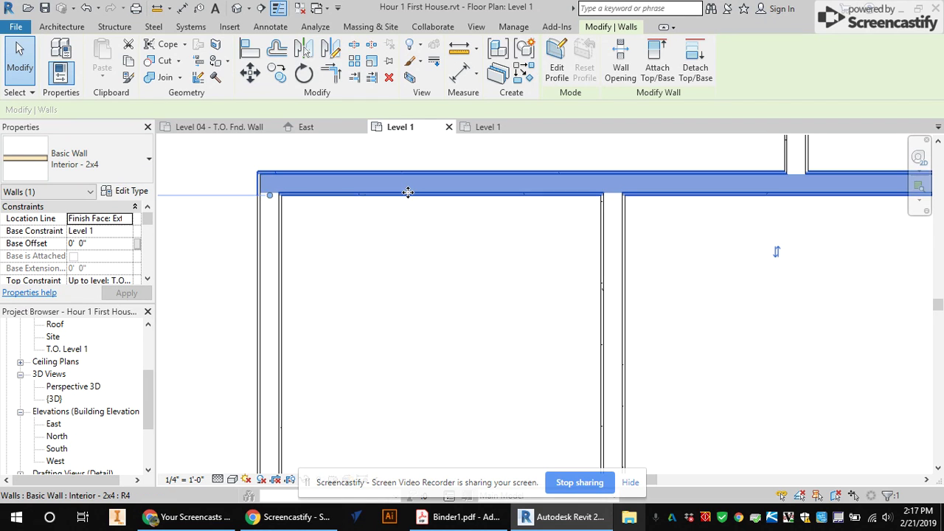
scroll(439, 214, "down", 4)
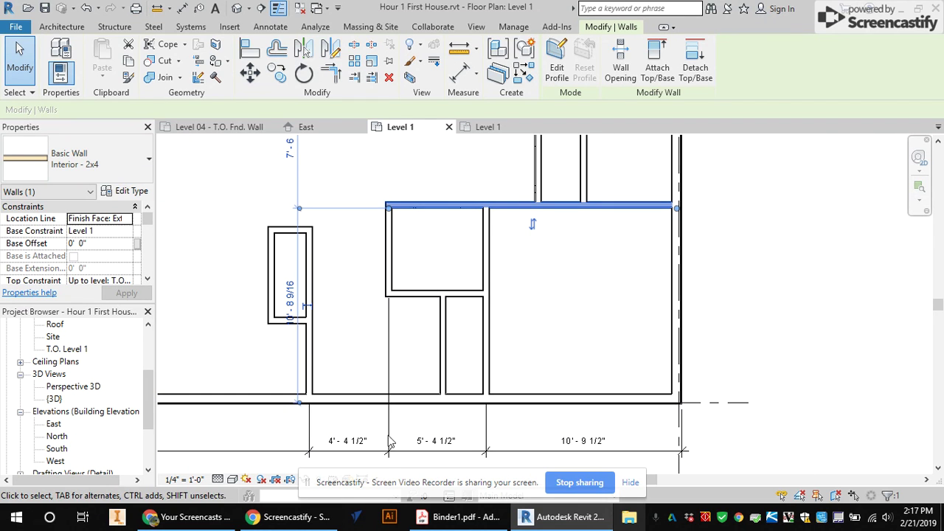
left_click(441, 515)
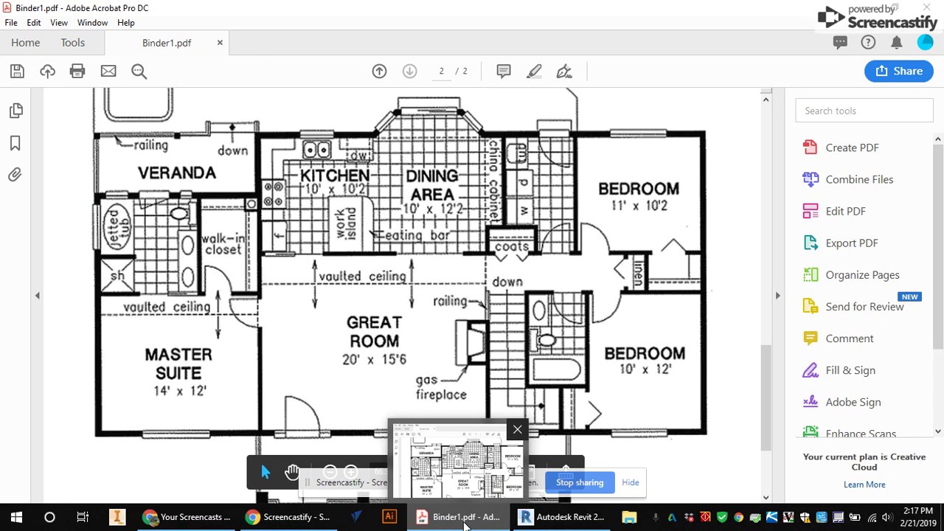
Back in Revit, set the wall's lower temporary dimension to 12' to move it.
left_click(561, 518)
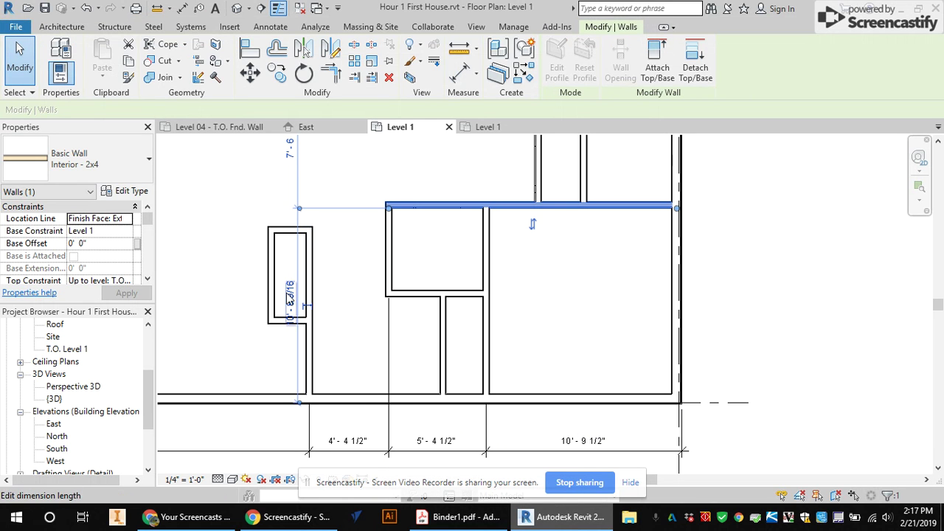
left_click(289, 297)
type("12'")
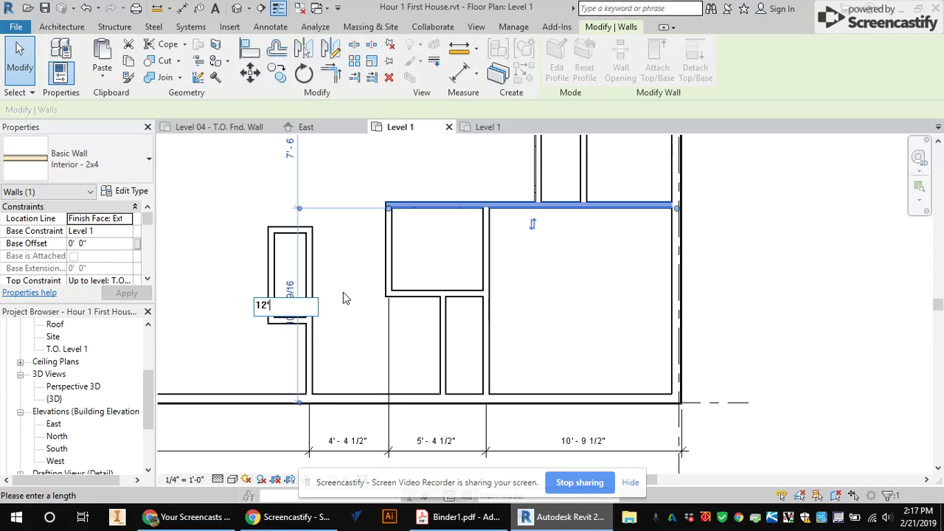
key("Return")
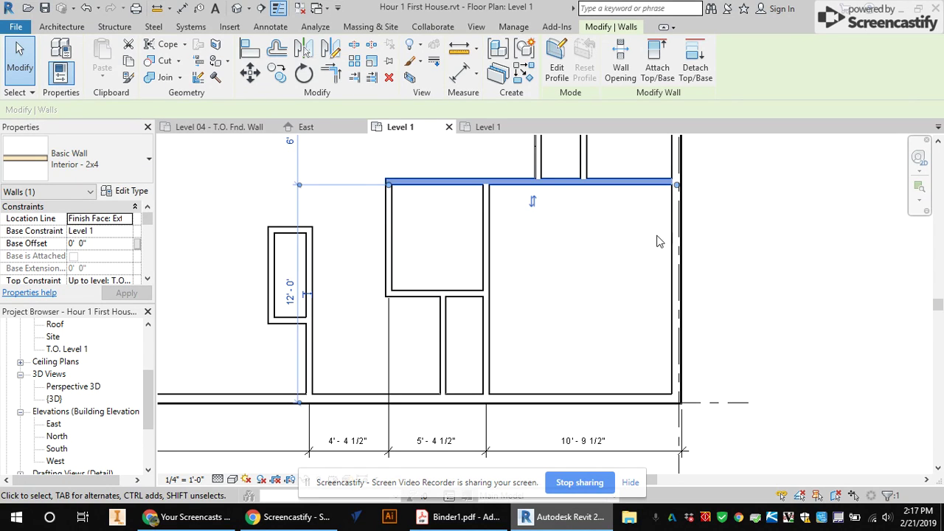
Check the vertical interior wall's dimensions, then bring up the Binder1.pdf reference plan.
scroll(540, 272, "down", 2)
scroll(530, 201, "up", 4)
scroll(528, 201, "down", 3)
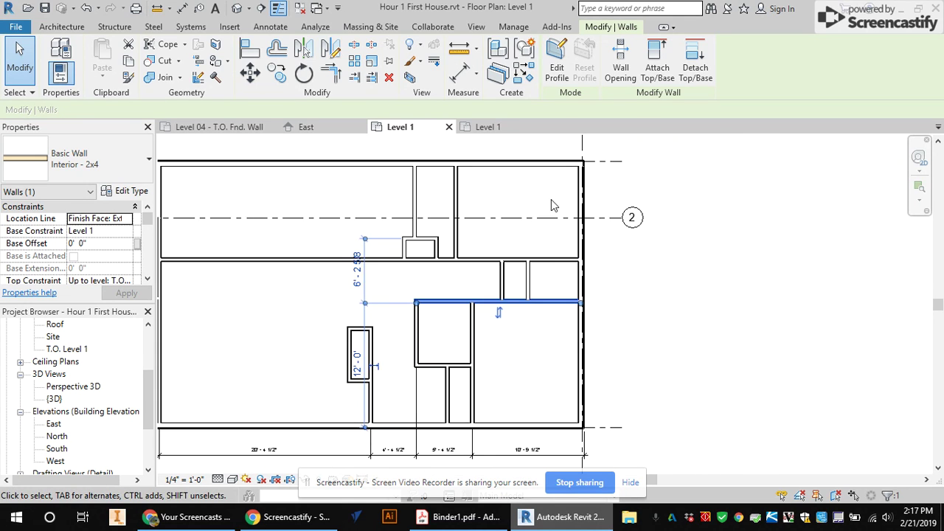
scroll(551, 199, "up", 3)
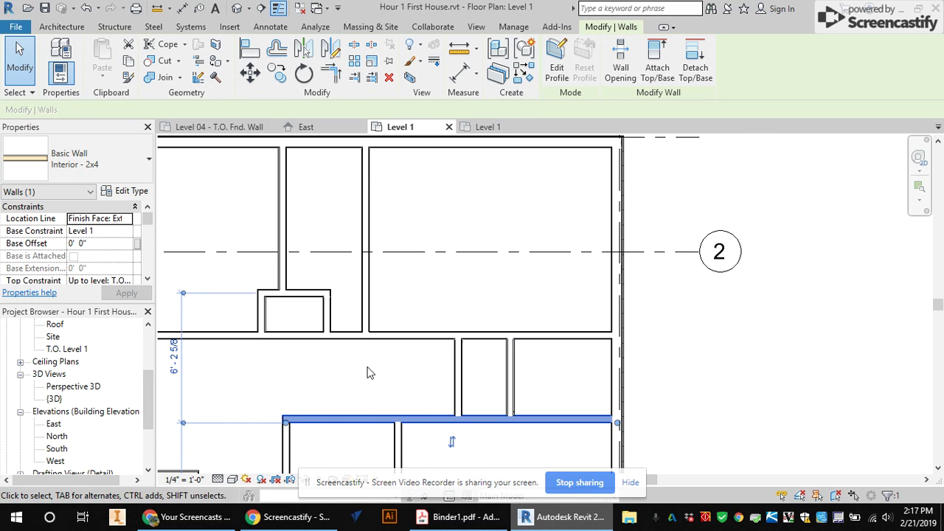
scroll(365, 373, "down", 2)
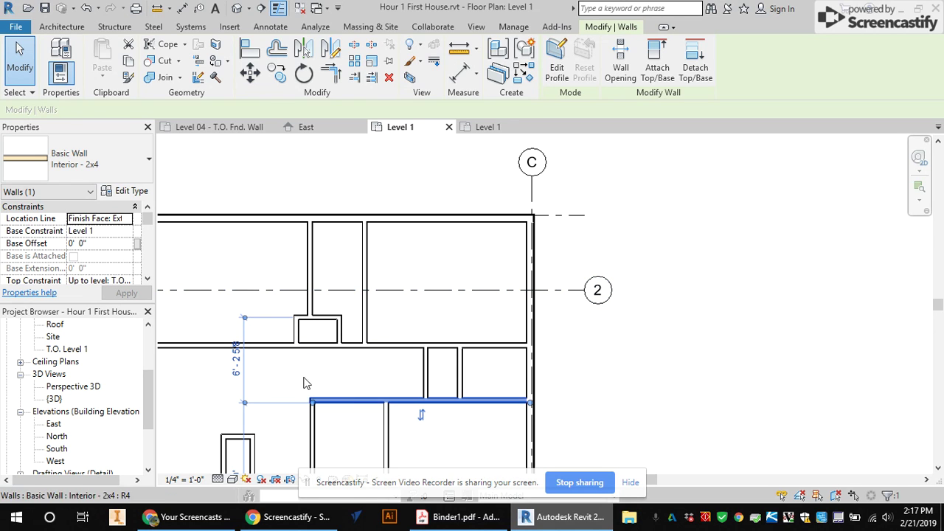
scroll(273, 300, "down", 2)
scroll(359, 261, "up", 4)
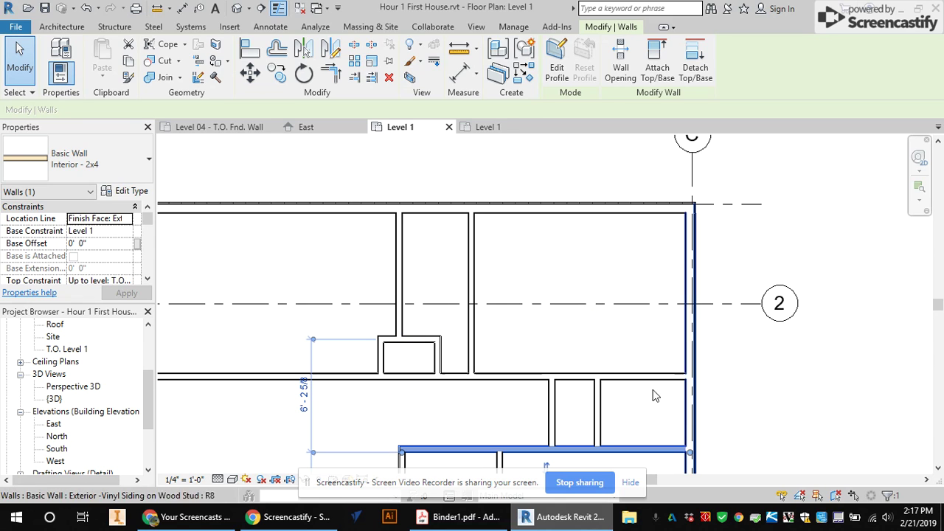
left_click(470, 259)
left_click(470, 520)
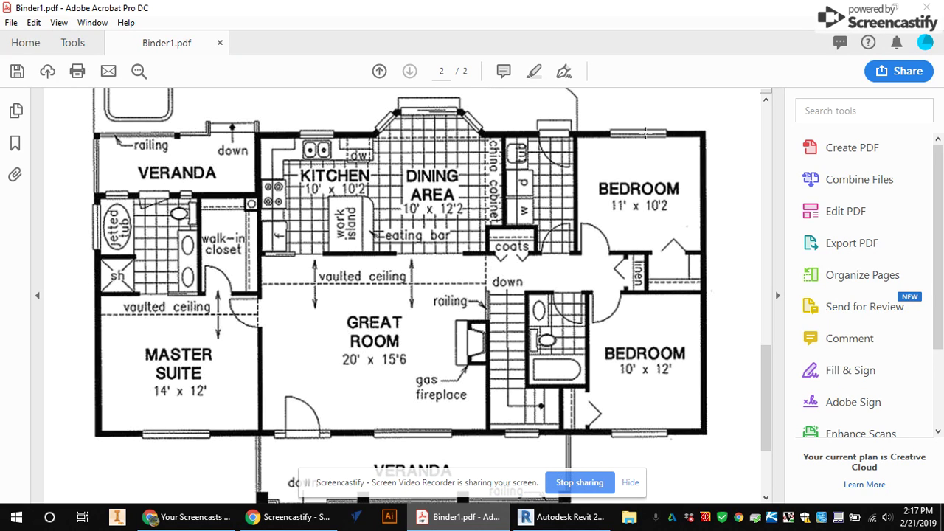
In Revit, select the top exterior wall and reattach a dimension witness line to the interior wall.
left_click(554, 524)
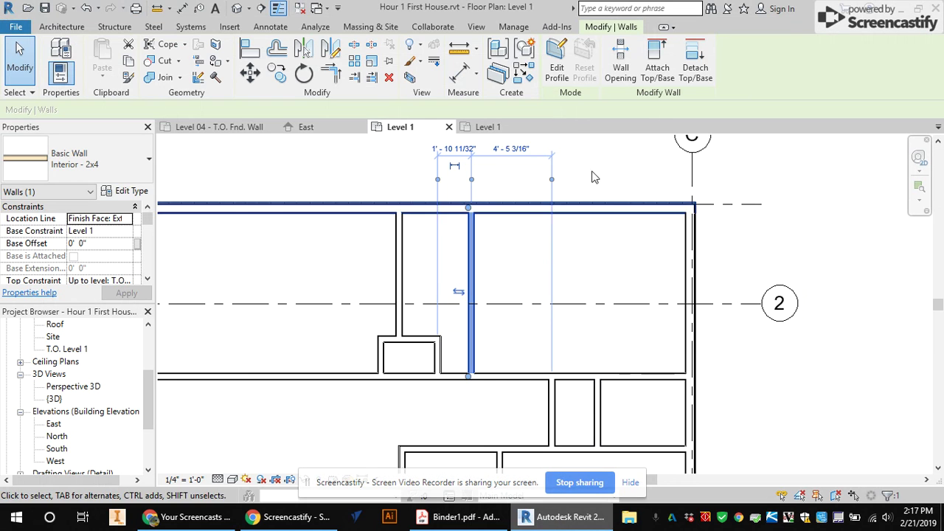
scroll(589, 221, "up", 3)
left_click(596, 203)
scroll(579, 260, "down", 2)
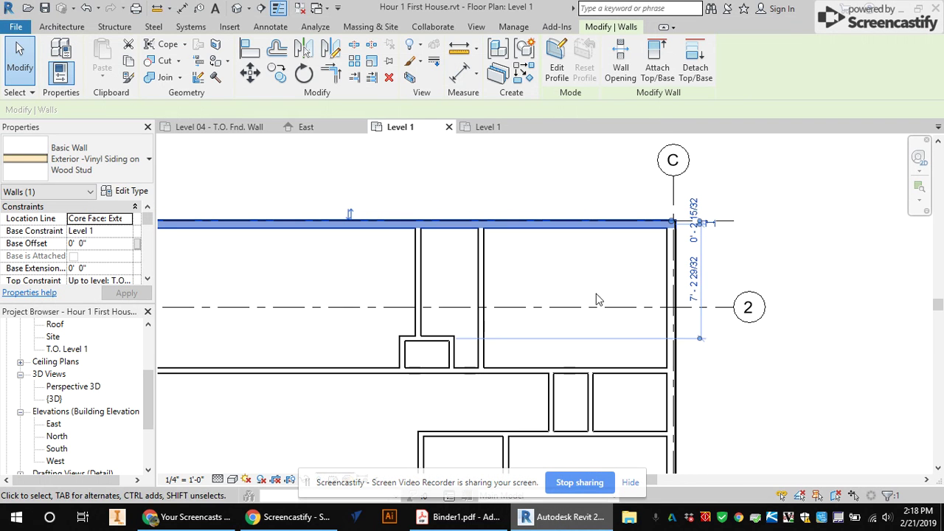
left_click_drag(702, 343, 666, 380)
scroll(653, 369, "up", 1)
scroll(653, 369, "up", 2)
Reference the temporary dimension's witness lines onto the wall faces, including the lower face.
left_click_drag(780, 299, 631, 383)
scroll(652, 385, "down", 4)
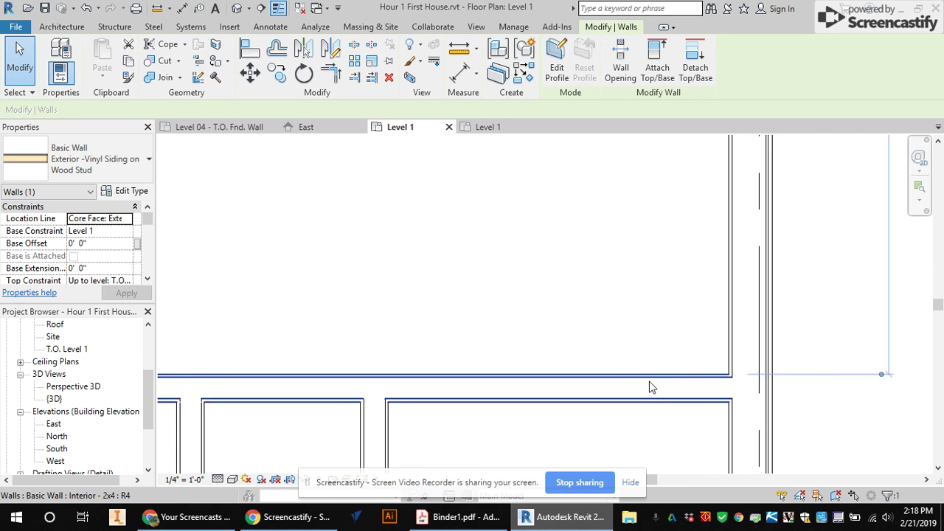
scroll(672, 221, "up", 5)
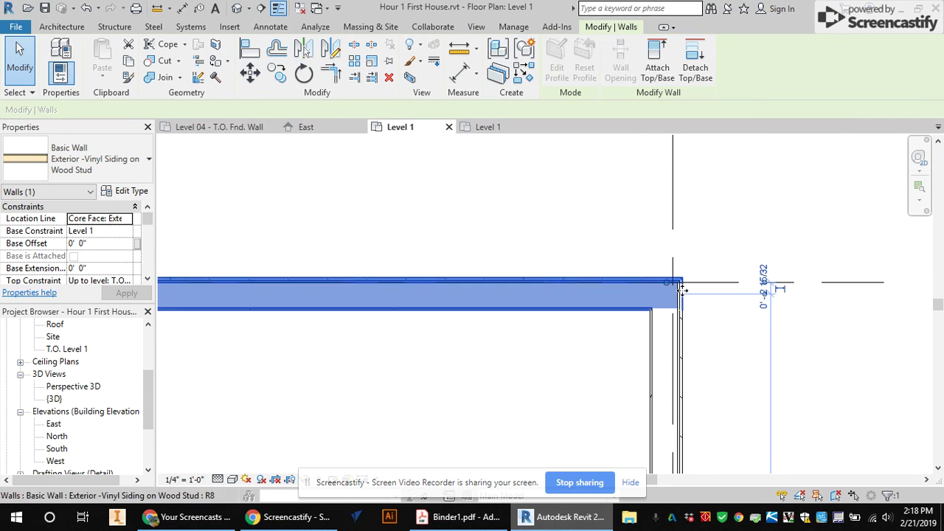
left_click_drag(765, 298, 617, 313)
scroll(597, 317, "down", 5)
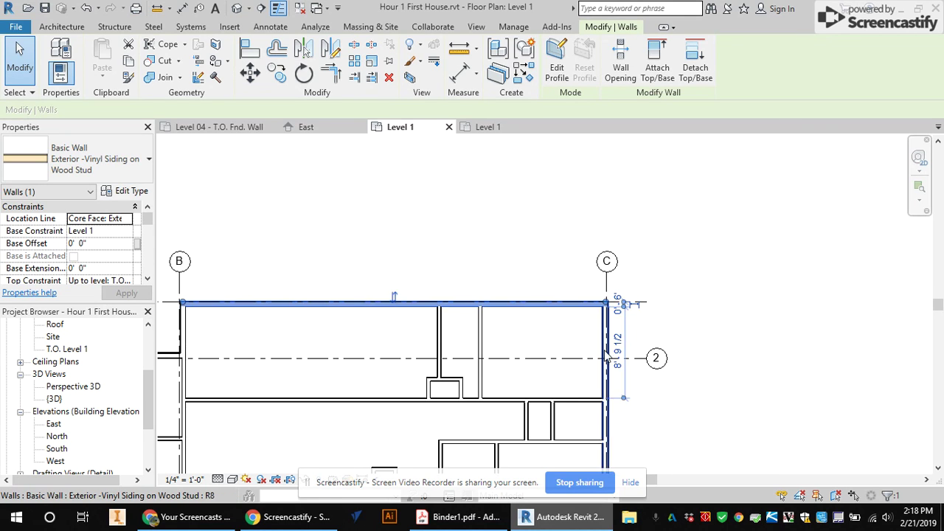
scroll(566, 388, "up", 2)
scroll(595, 407, "up", 2)
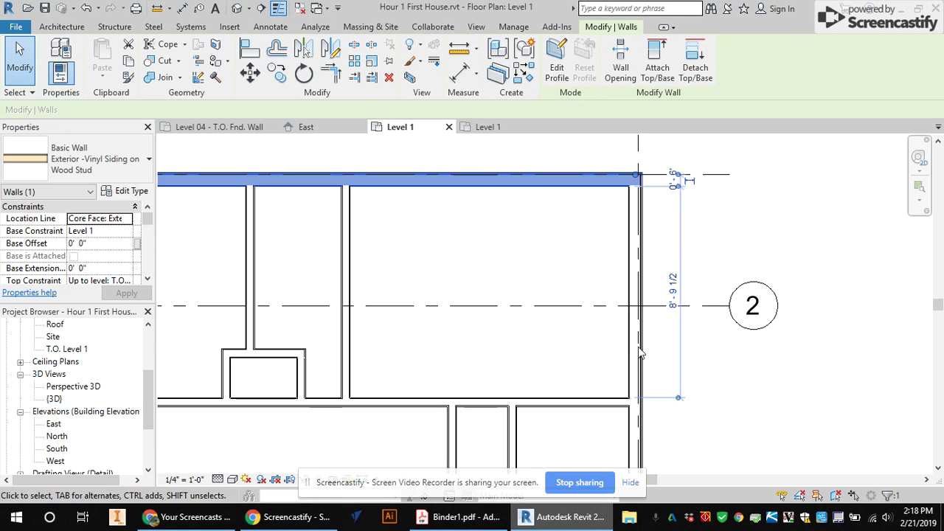
Set the wall's distance dimension to 10'2, then switch to the reference PDF.
left_click(675, 287)
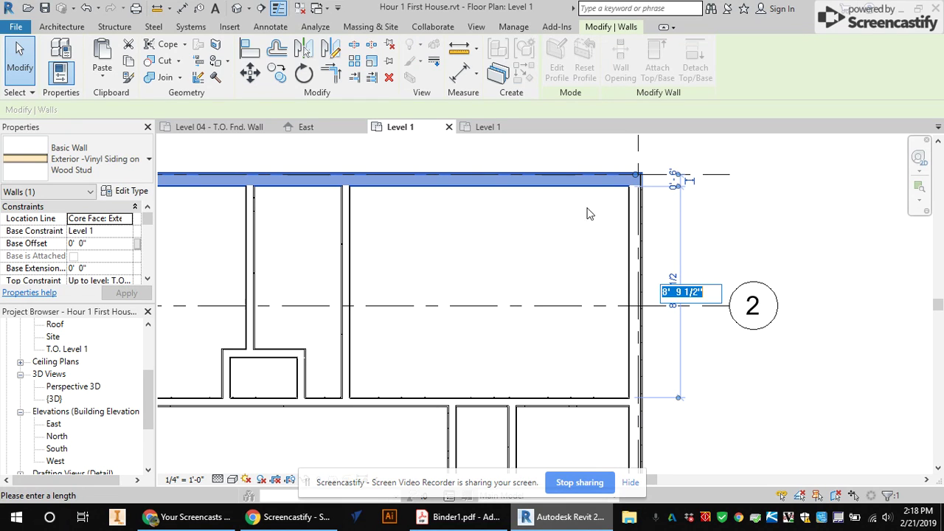
type("10")
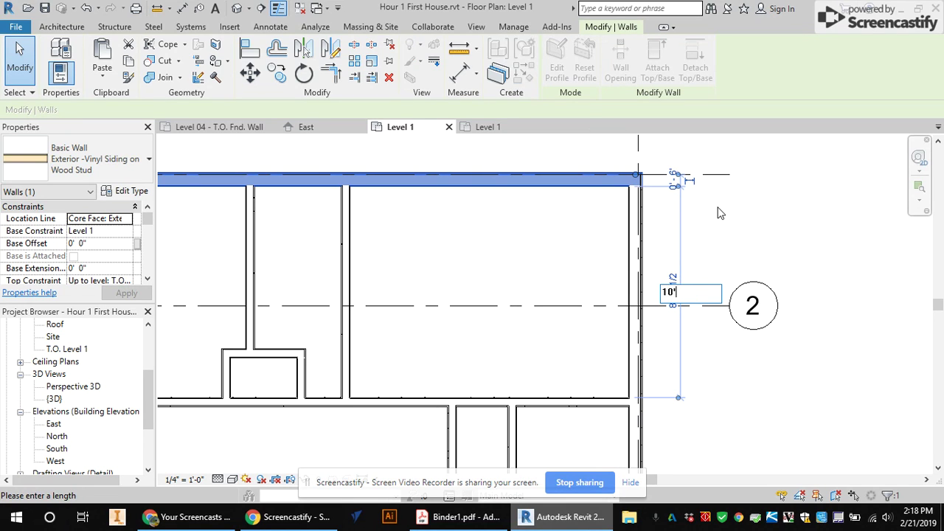
type("'2")
key("Return")
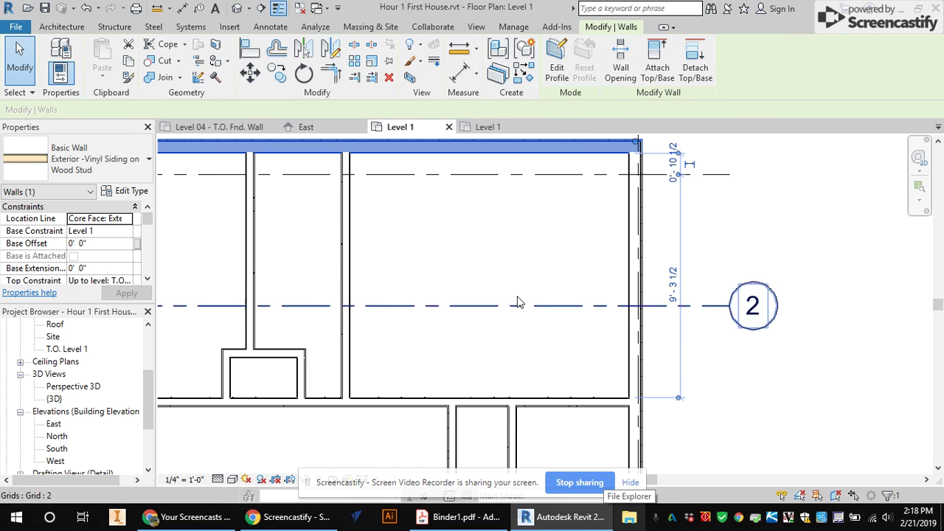
left_click(464, 517)
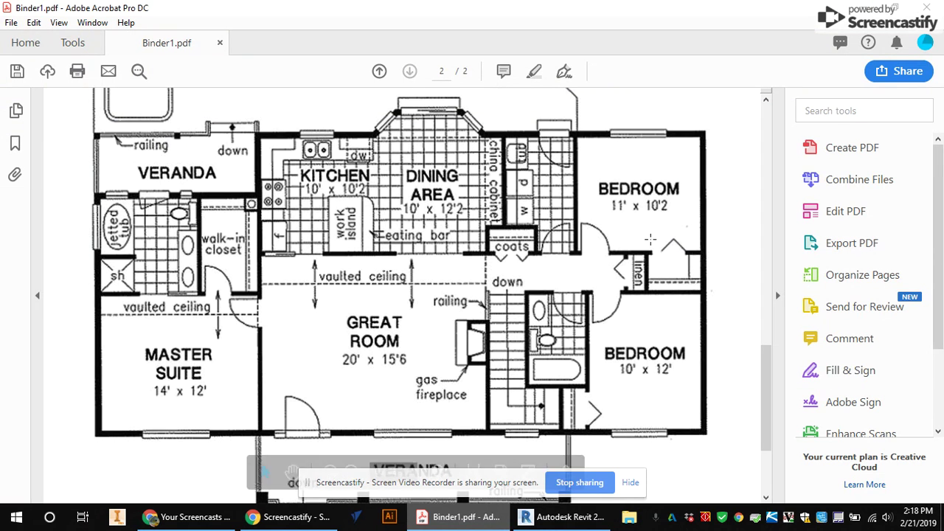
In Revit, reference the grid C interior wall's dimension to the exterior and interior wall faces.
left_click(560, 517)
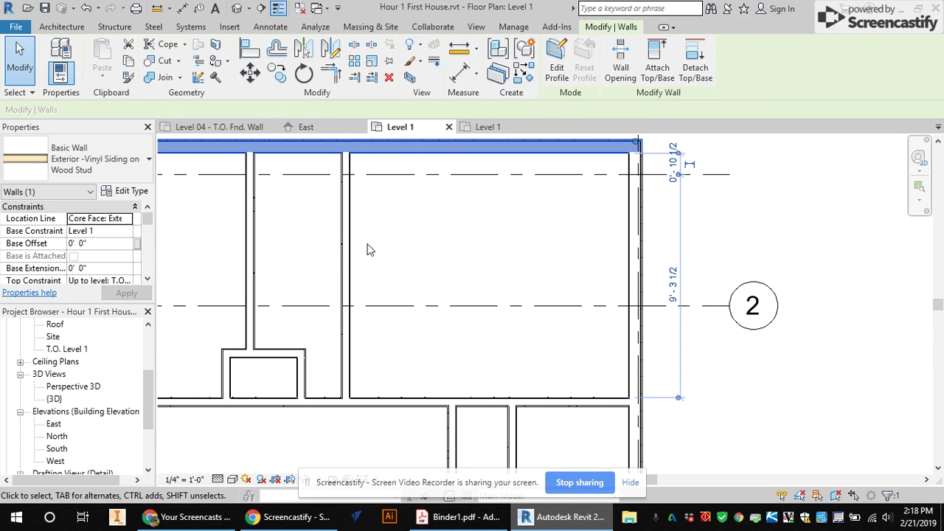
left_click(343, 265)
scroll(430, 300, "down", 2)
scroll(398, 265, "up", 3)
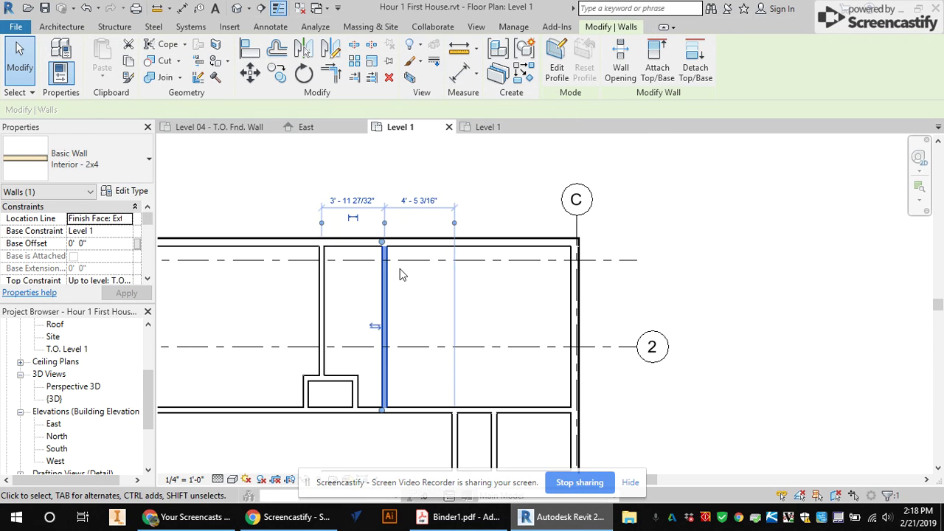
left_click_drag(494, 194, 698, 247)
left_click_drag(372, 191, 379, 258)
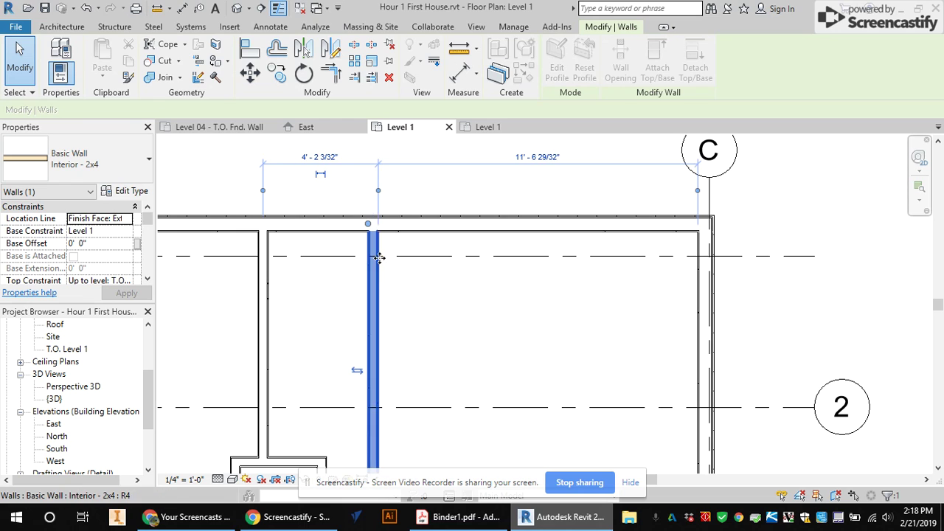
Change the 11'-6 29/32" distance to 11', then bring up the reference PDF.
left_click(546, 153)
type("11")
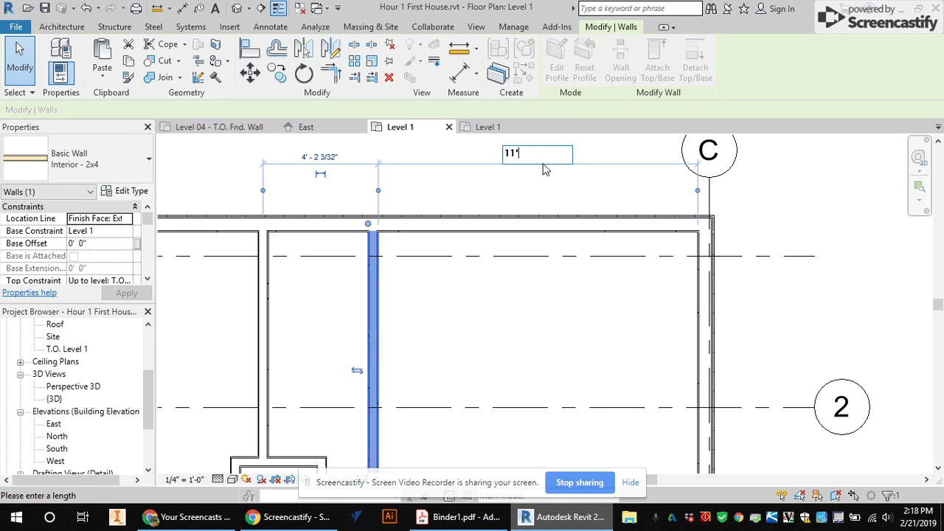
key("Return")
scroll(472, 337, "down", 5)
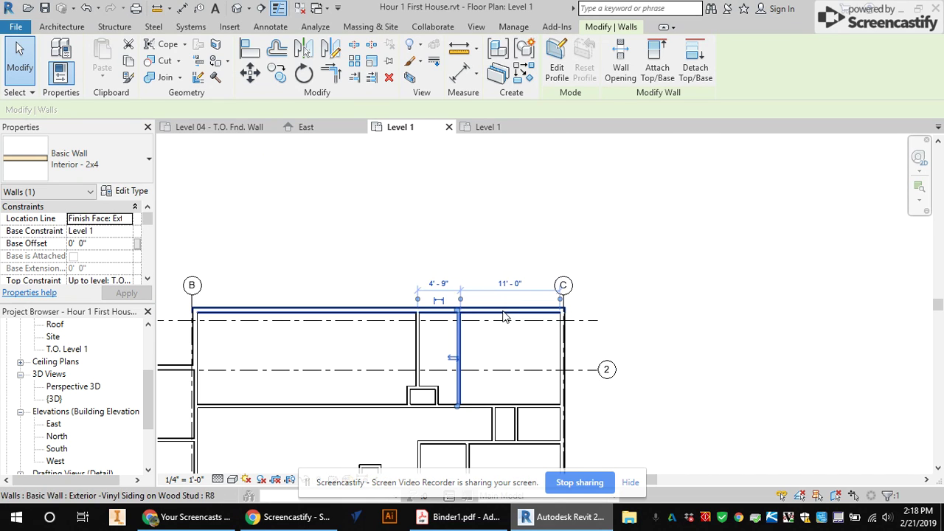
scroll(339, 354, "up", 3)
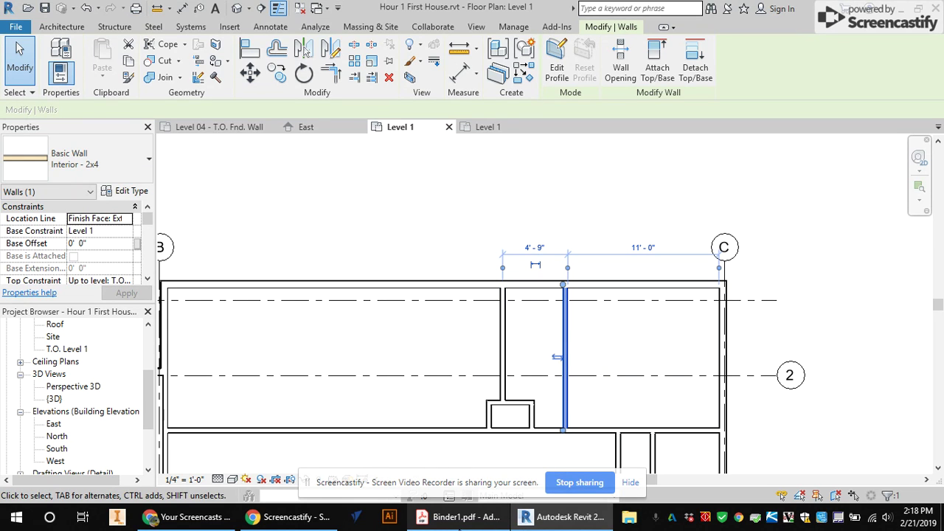
left_click(458, 518)
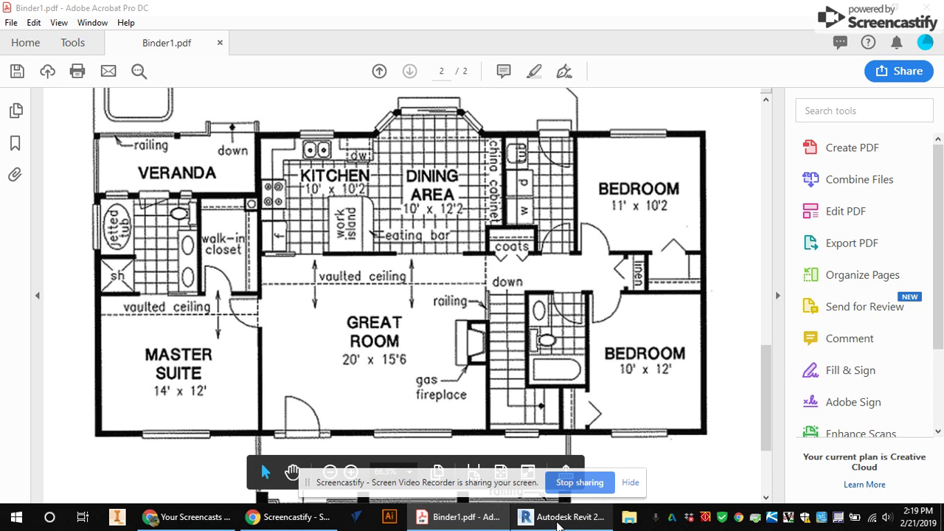
Back in Revit, select the horizontal interior wall and drag its 6'-2 5/8" and 12'-0" dimensions beside the east wall.
left_click(555, 519)
scroll(438, 276, "down", 5)
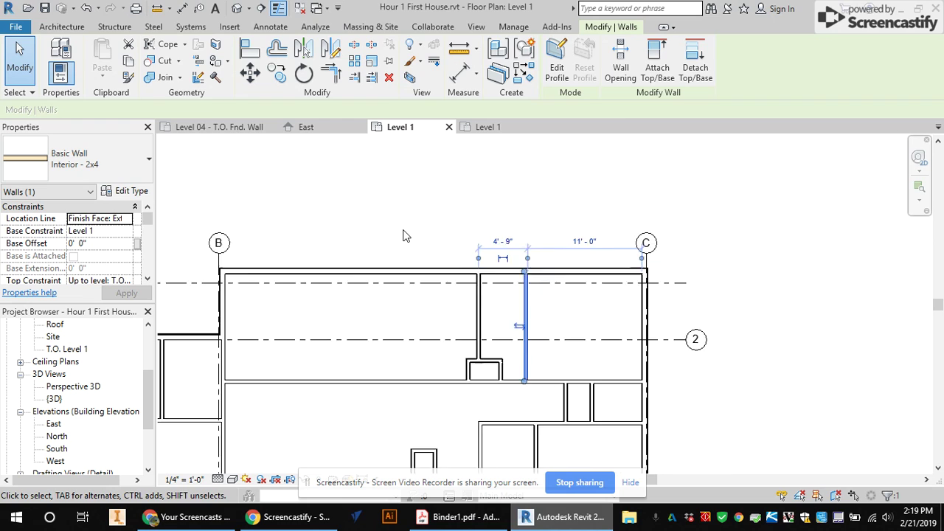
scroll(559, 356, "up", 2)
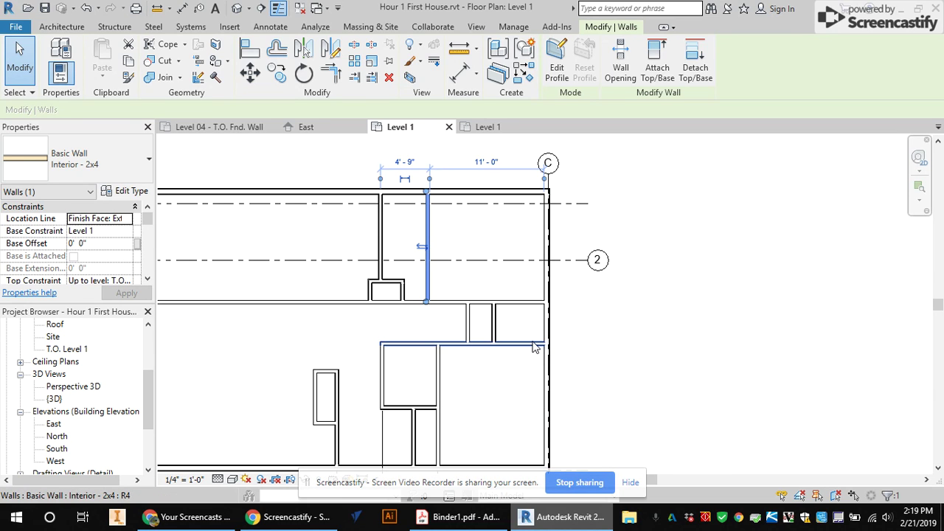
left_click(534, 350)
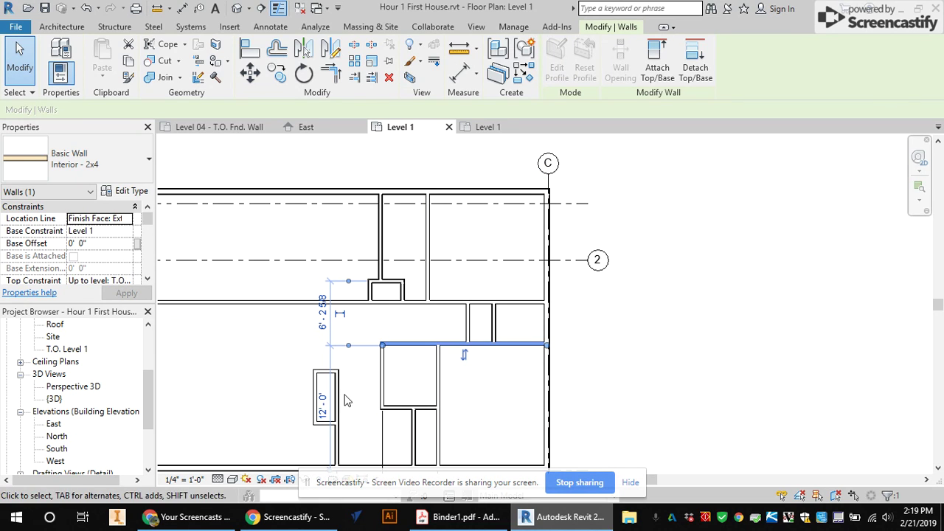
scroll(554, 333, "down", 2)
scroll(549, 347, "up", 2)
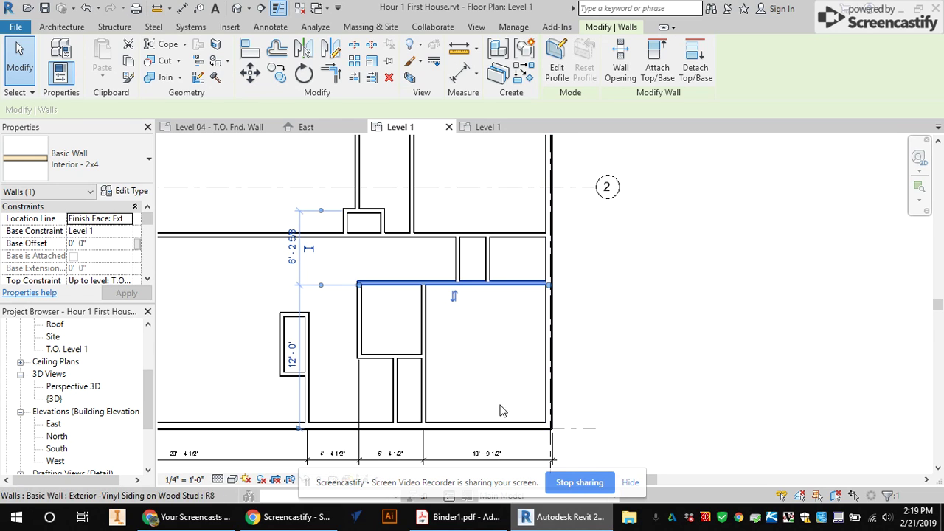
left_click(299, 302)
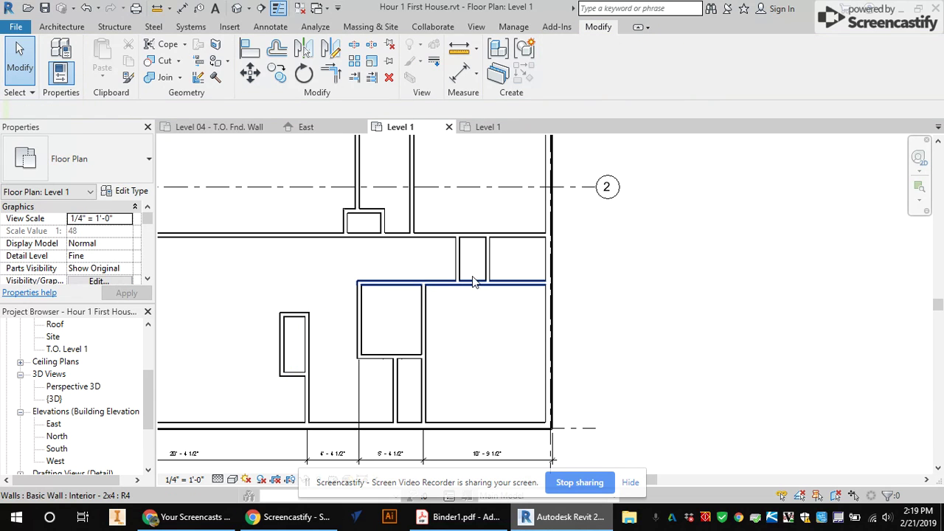
left_click(460, 260)
left_click(513, 284)
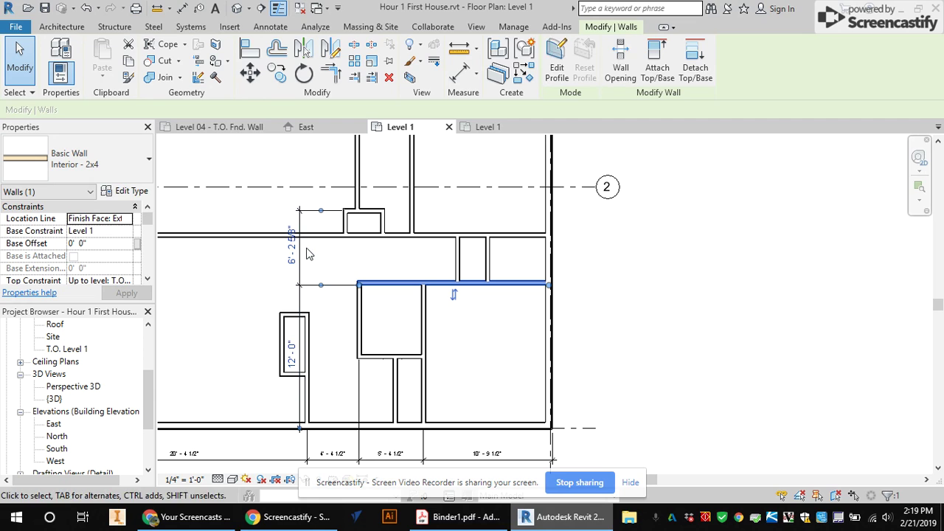
left_click_drag(295, 310, 565, 302)
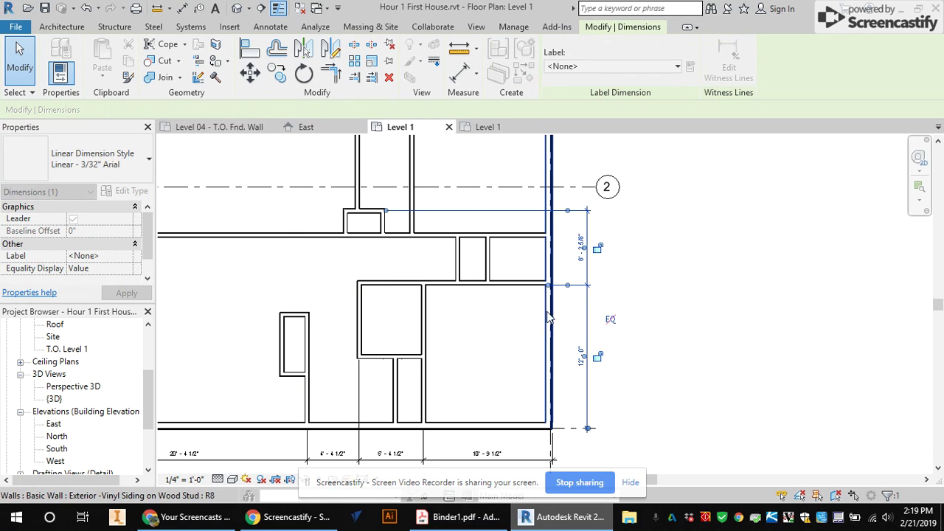
Adjust the witness-line gap, lock the segment, and move the top reference down to the corridor wall.
scroll(566, 294, "up", 4)
left_click_drag(534, 273, 598, 271)
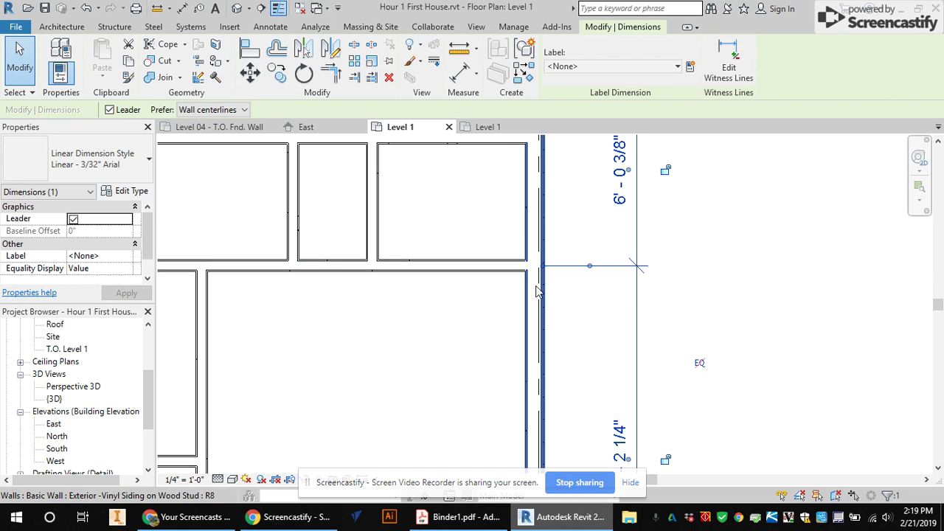
scroll(553, 259, "down", 4)
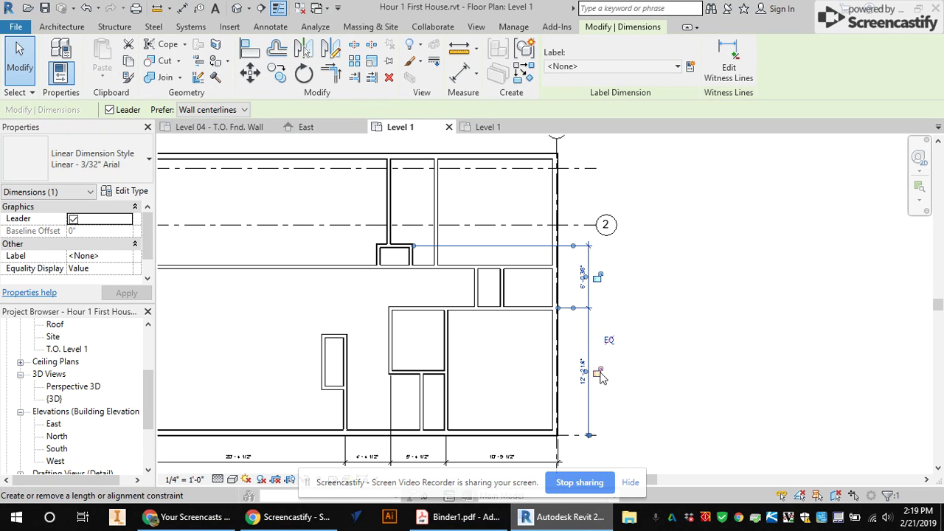
left_click(598, 372)
scroll(542, 288, "up", 4)
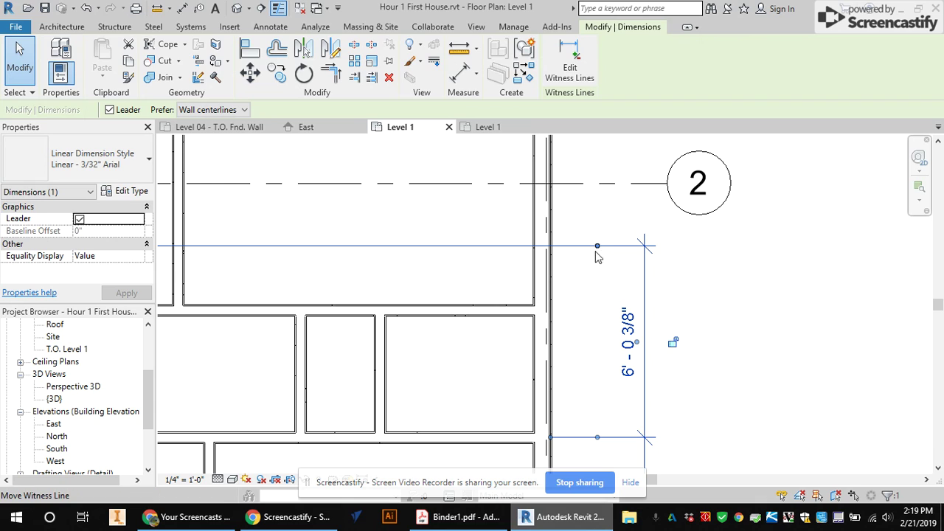
left_click_drag(598, 252, 528, 311)
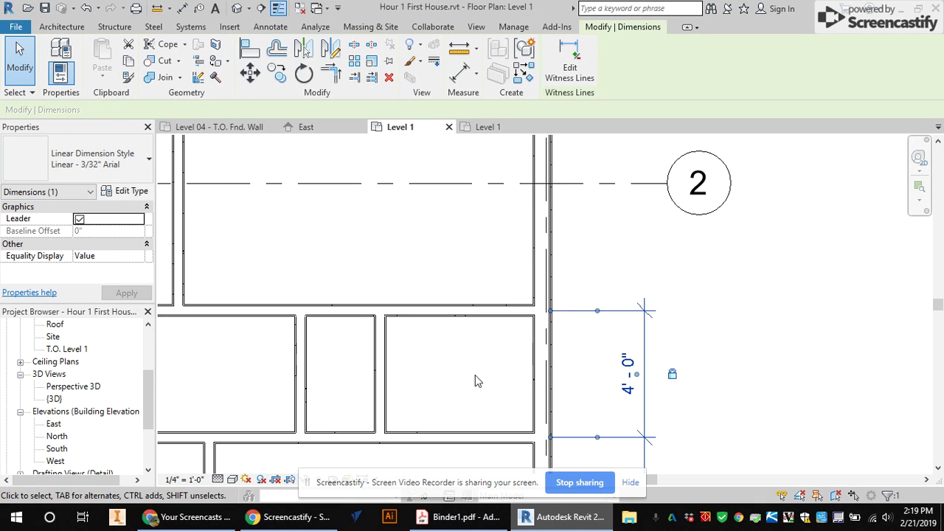
scroll(494, 365, "down", 3)
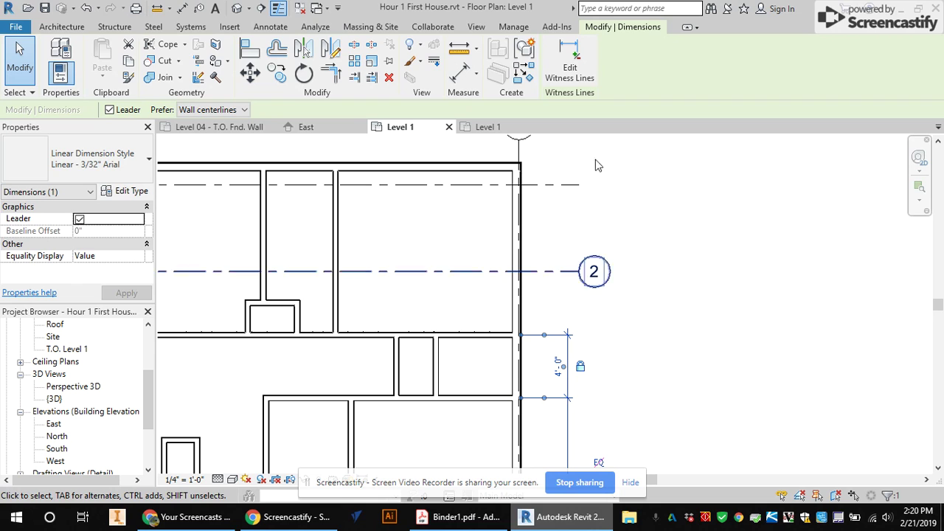
Start picking new dimension references, then cancel out of the picking mode.
left_click(569, 68)
scroll(516, 164, "up", 3)
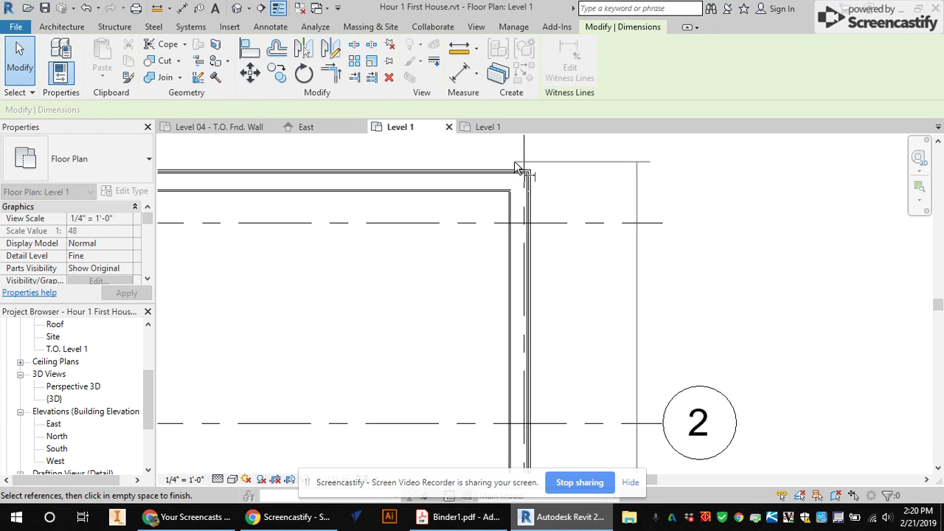
scroll(519, 167, "up", 2)
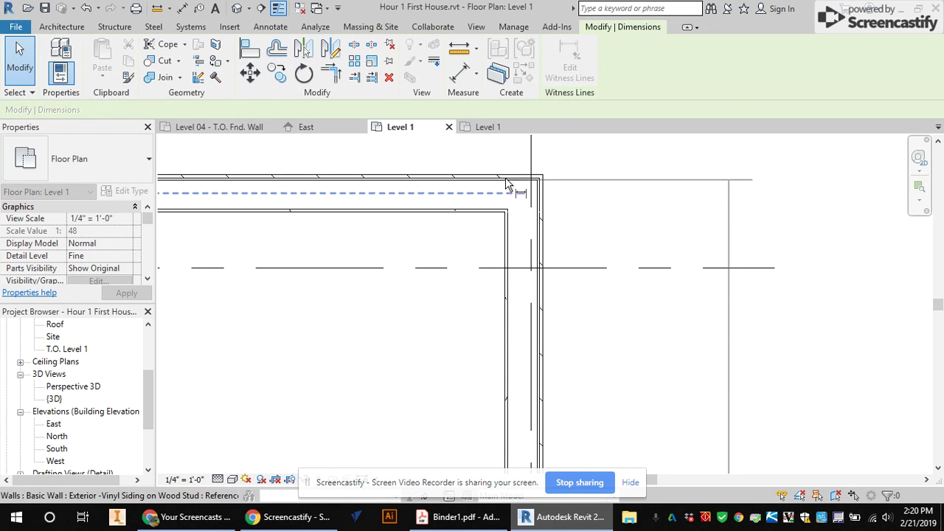
scroll(560, 232, "down", 5)
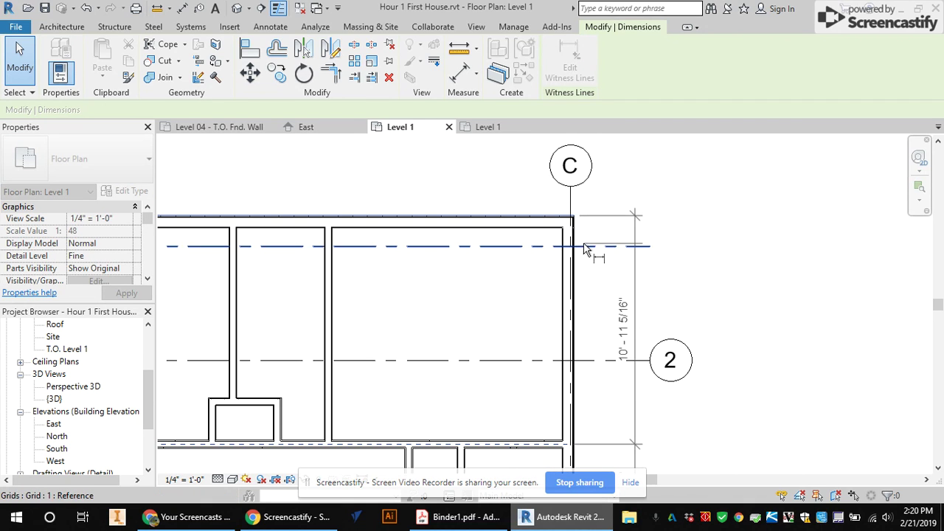
scroll(586, 249, "down", 2)
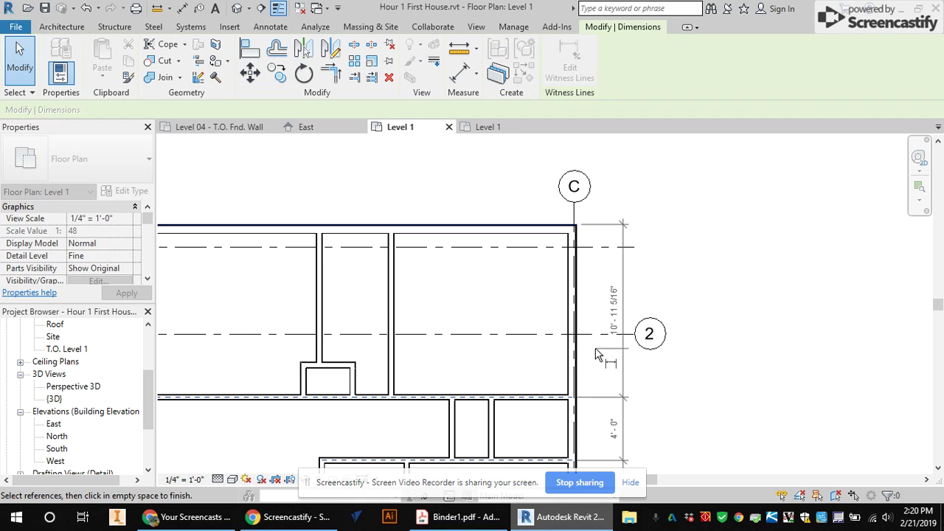
key("Escape")
scroll(590, 295, "up", 5)
scroll(568, 253, "down", 4)
scroll(590, 246, "down", 2)
scroll(615, 166, "up", 1)
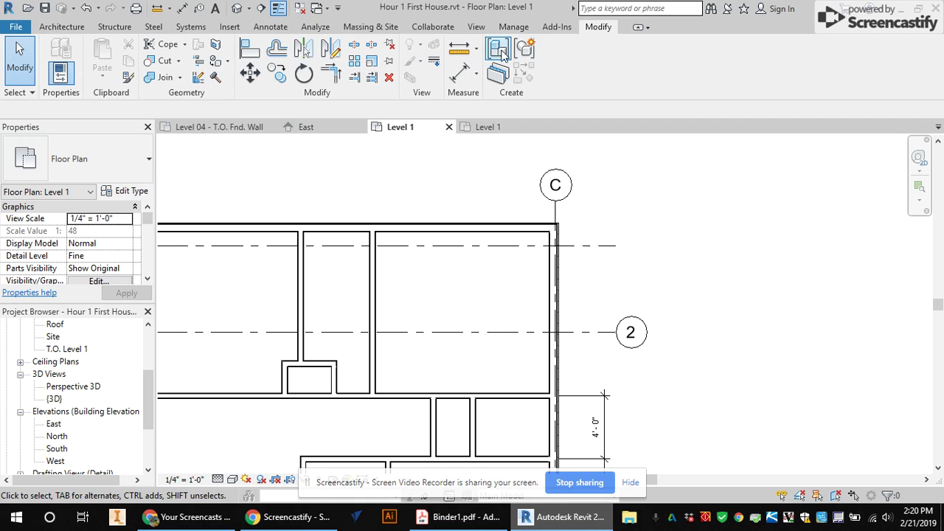
Add the north exterior wall face to the east dimension string, giving 10'-11 5/16" and 4'-0".
left_click(599, 400)
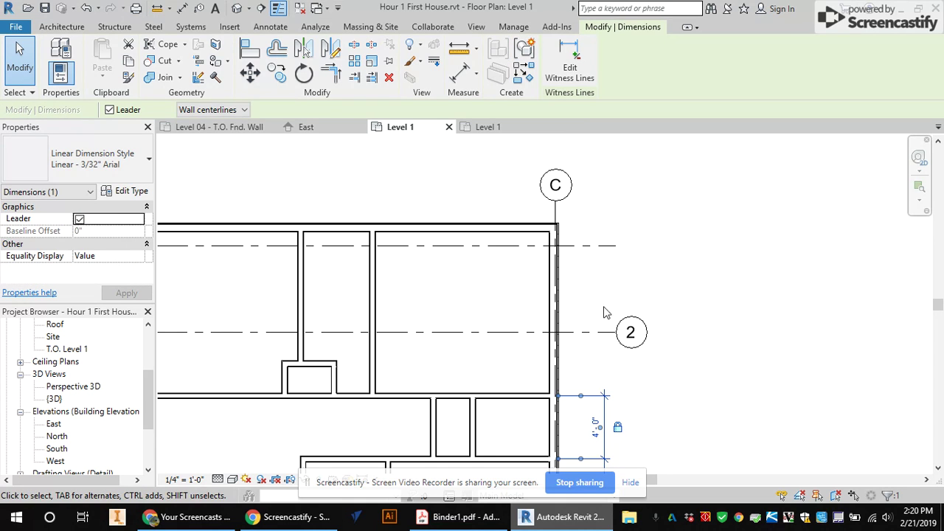
left_click(569, 67)
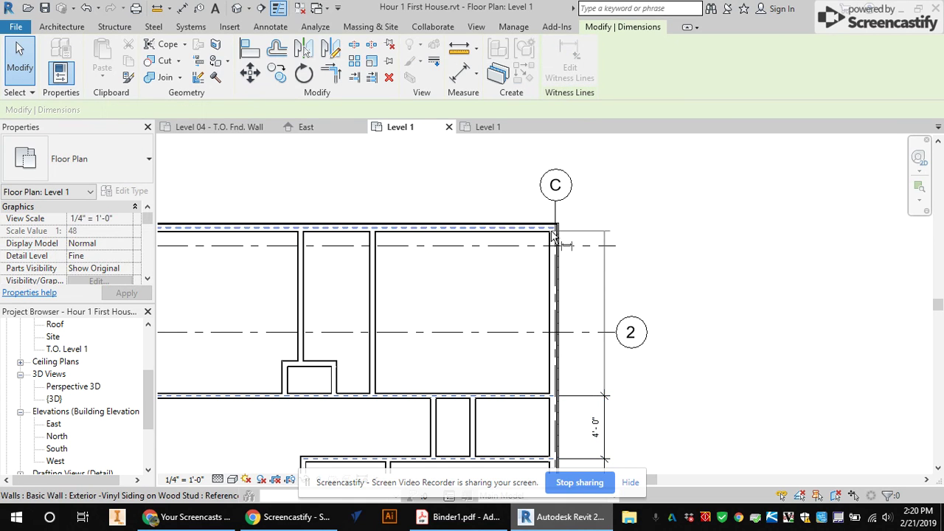
scroll(582, 243, "up", 3)
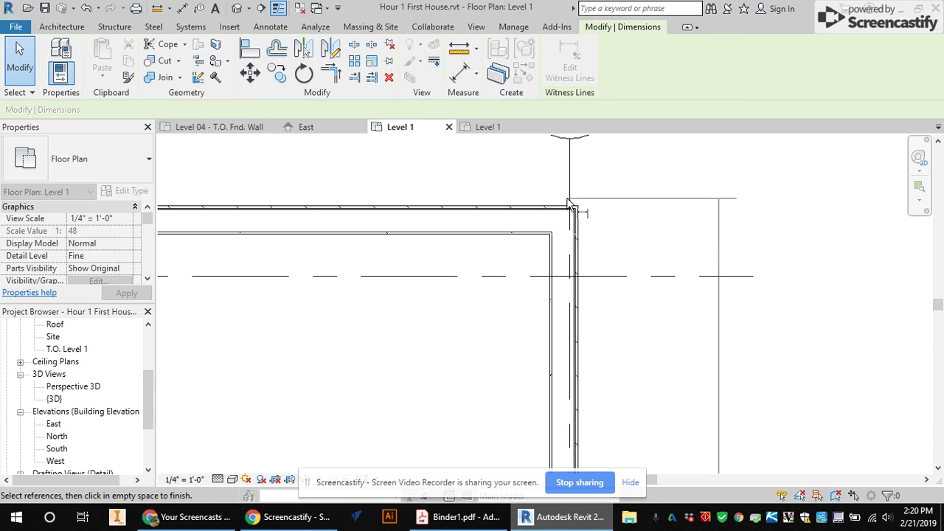
left_click(555, 214)
scroll(631, 299, "down", 3)
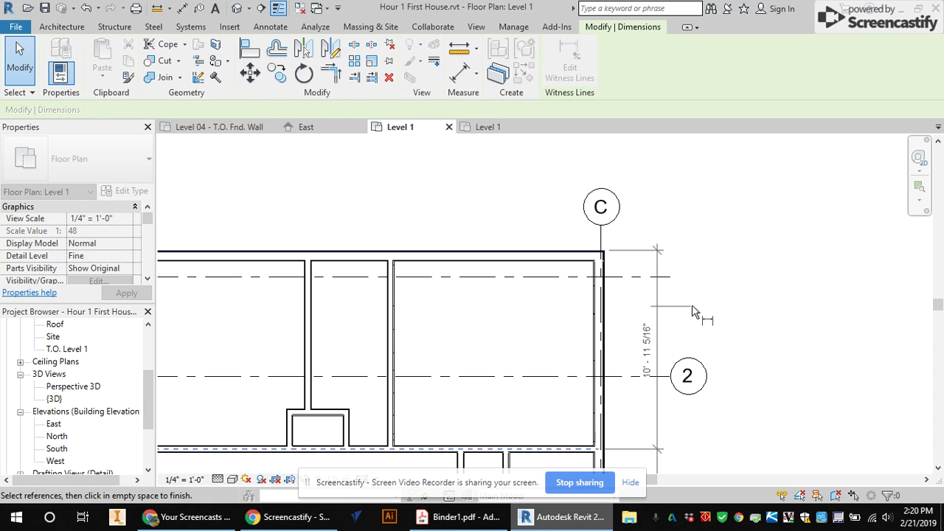
left_click(691, 312)
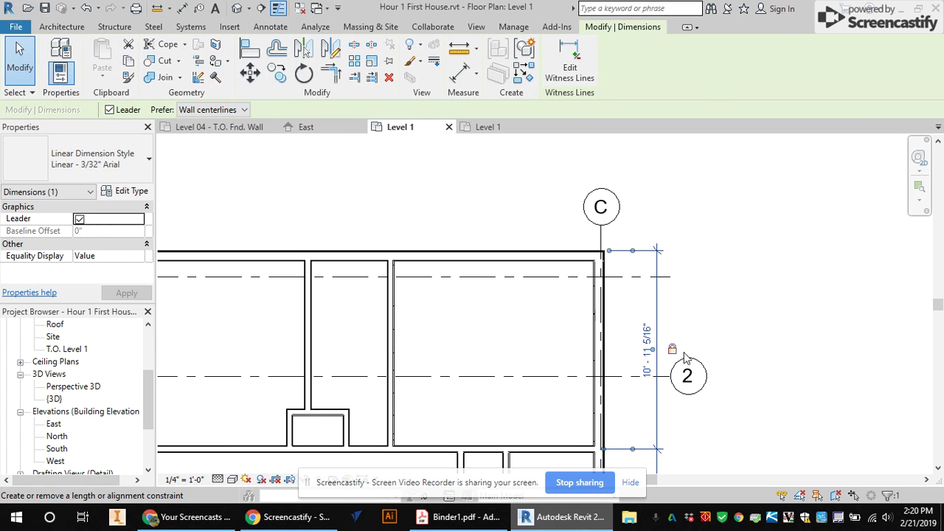
scroll(679, 368, "down", 5)
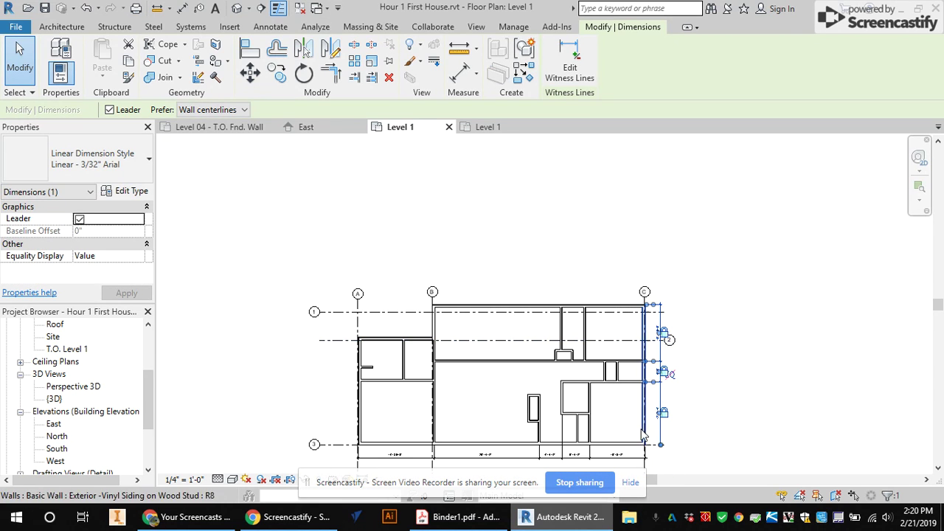
scroll(625, 402, "up", 2)
scroll(612, 366, "up", 4)
Drag the short corridor wall to the right.
left_click(613, 354)
left_click_drag(613, 354, 590, 347)
scroll(697, 352, "down", 3)
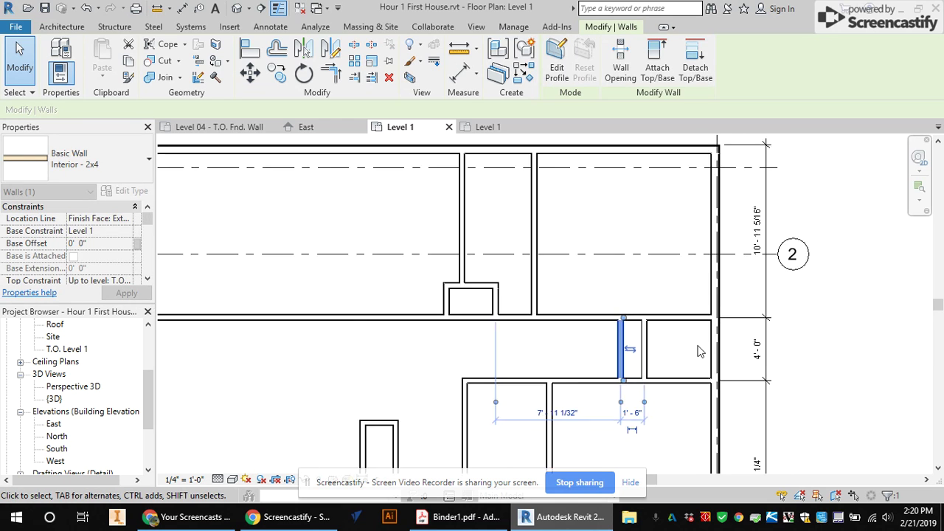
scroll(693, 354, "down", 2)
scroll(590, 295, "up", 4)
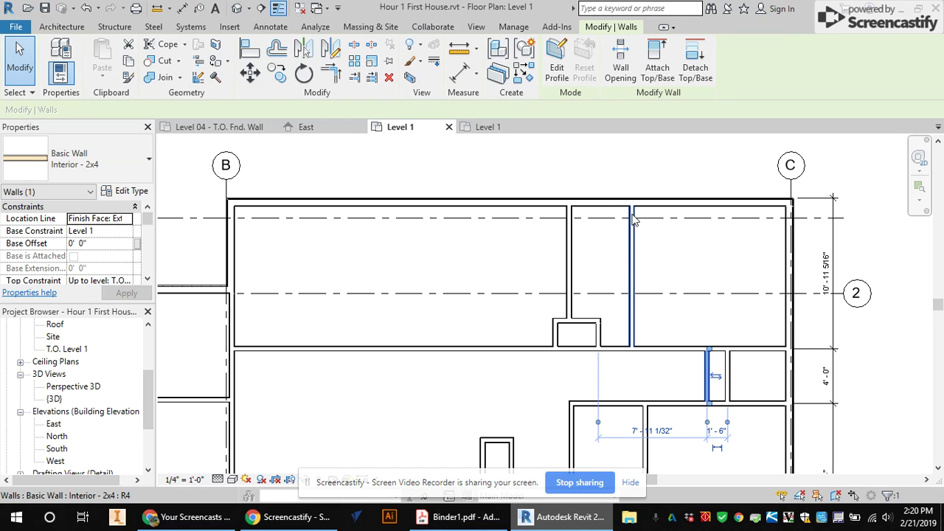
scroll(446, 264, "down", 3)
scroll(443, 265, "up", 2)
scroll(456, 276, "up", 2)
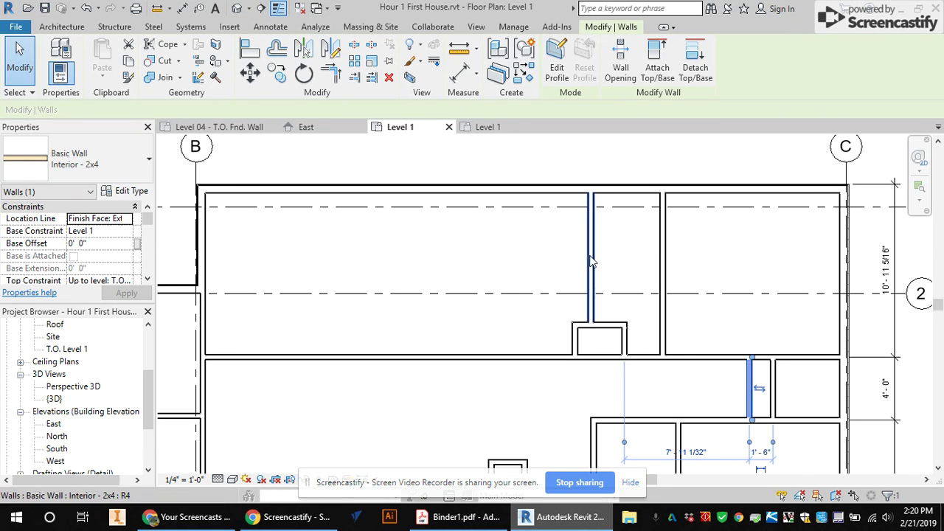
scroll(590, 228, "down", 1)
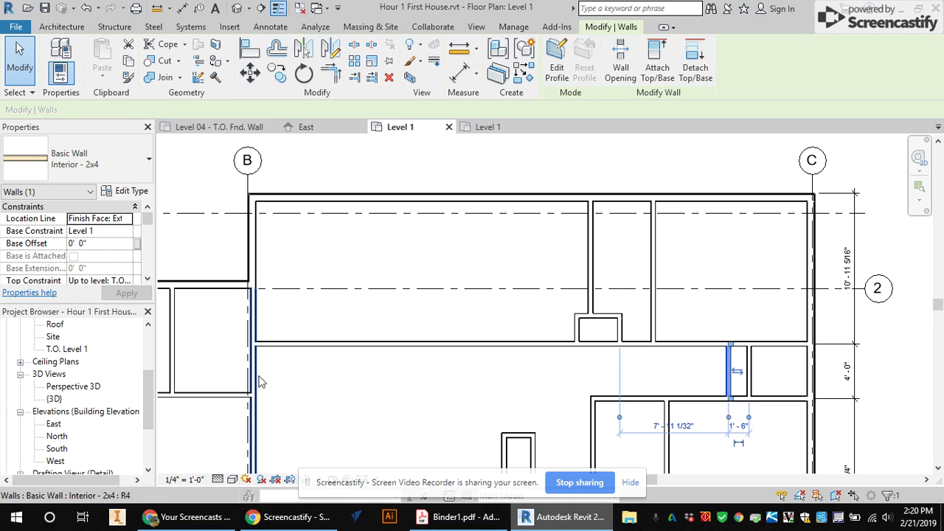
Attach the upper interior wall's permanent dimension, reading 4' - 6 3/4" and 11' - 9 5/16" to grid C.
left_click(654, 258)
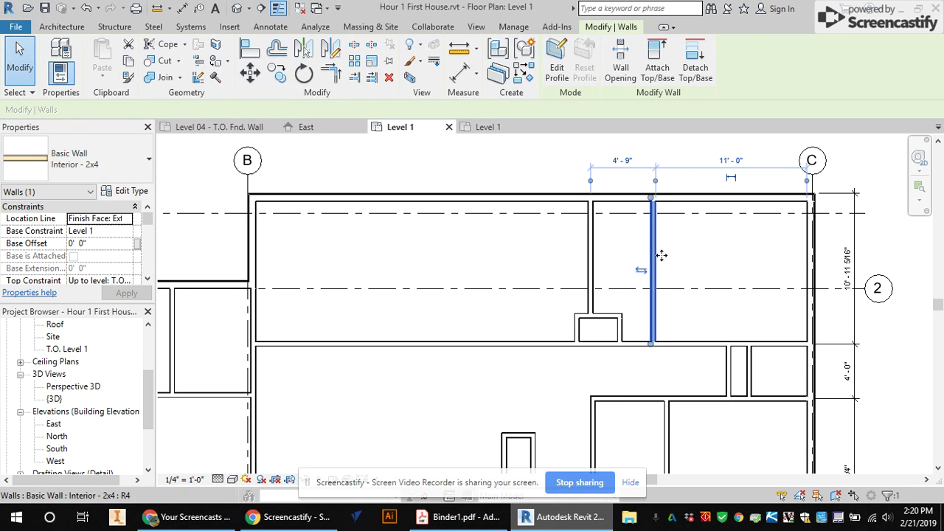
scroll(728, 181, "up", 2)
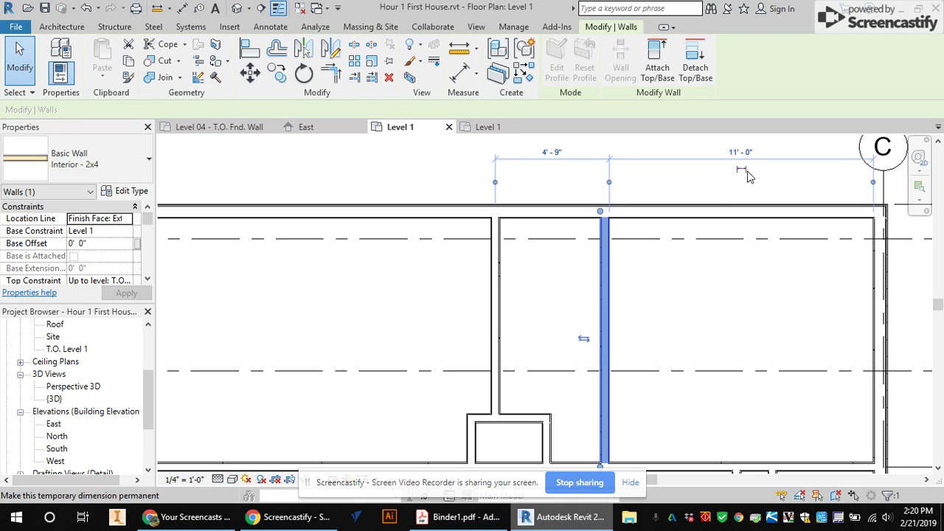
scroll(853, 198, "up", 2)
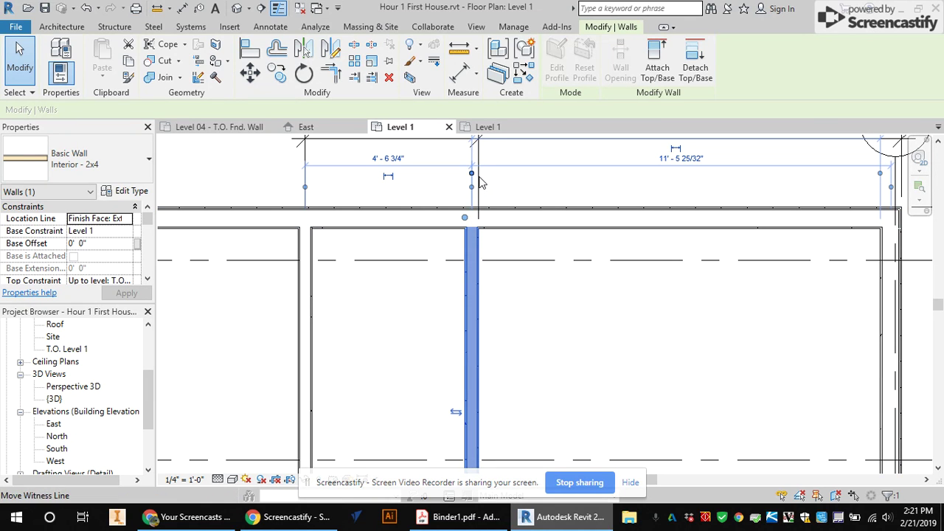
scroll(506, 211, "up", 2)
scroll(487, 215, "down", 2)
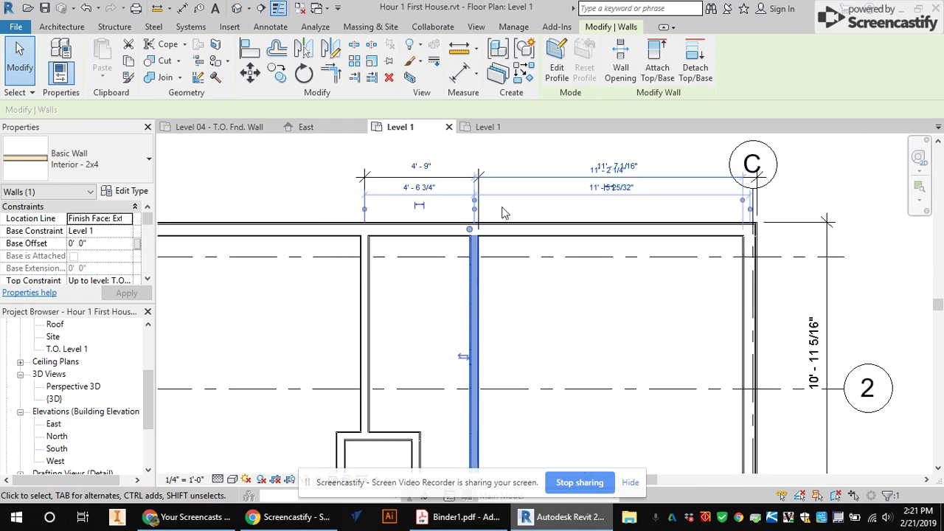
left_click(475, 181)
left_click_drag(475, 198, 469, 265)
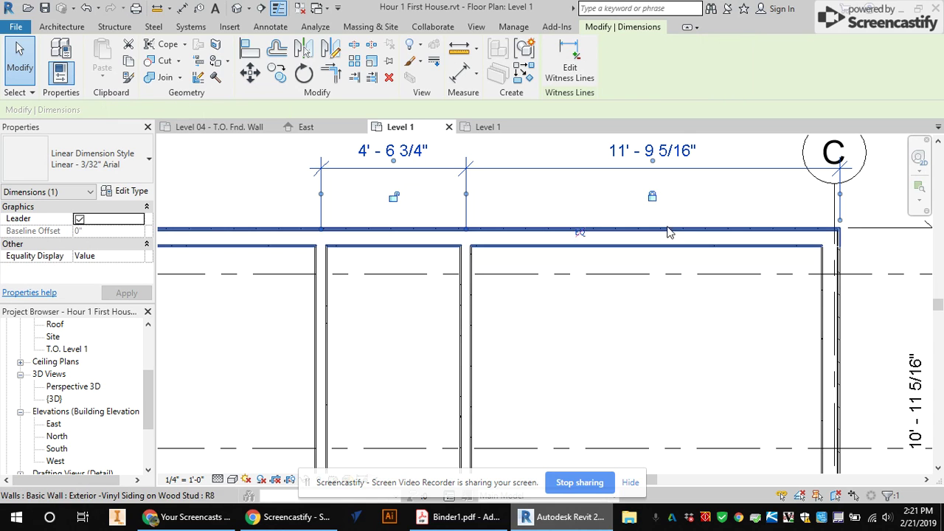
scroll(593, 217, "down", 4)
scroll(601, 213, "down", 5)
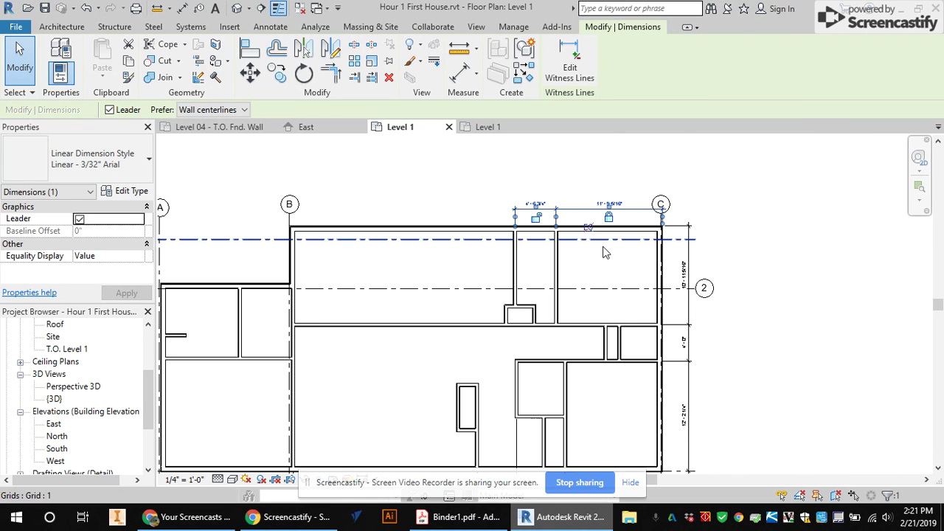
Re-reference the short wall's witness lines to the wall faces and make the 3' - 2 1/4" / 2' - 0" dimension permanent.
scroll(279, 280, "up", 2)
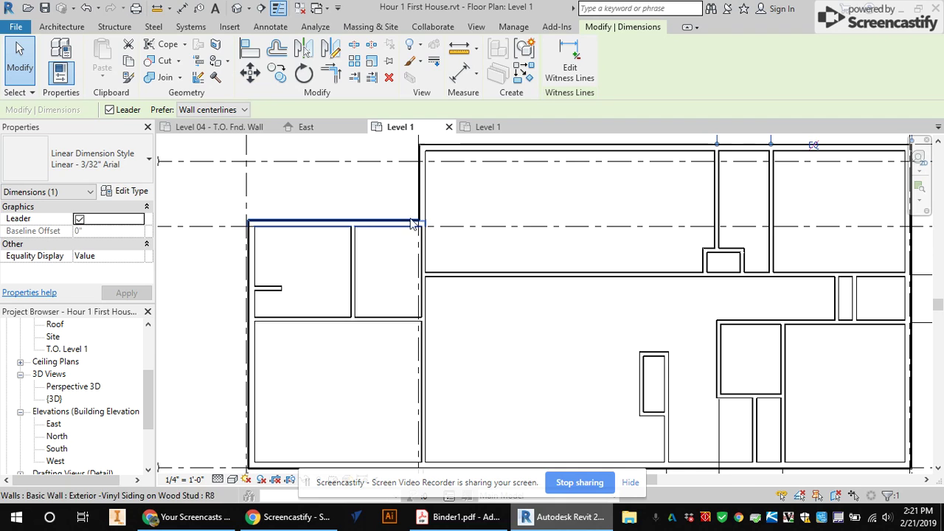
scroll(442, 297, "down", 1)
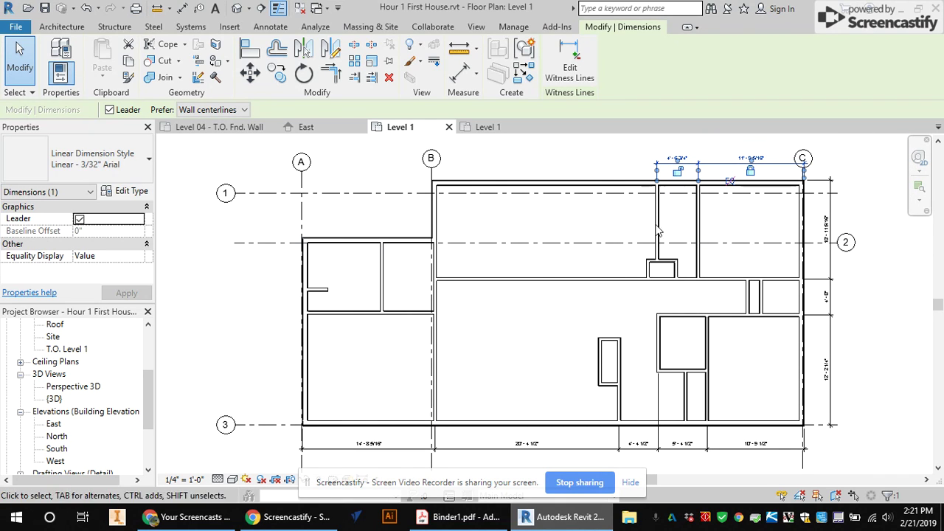
scroll(696, 414, "up", 5)
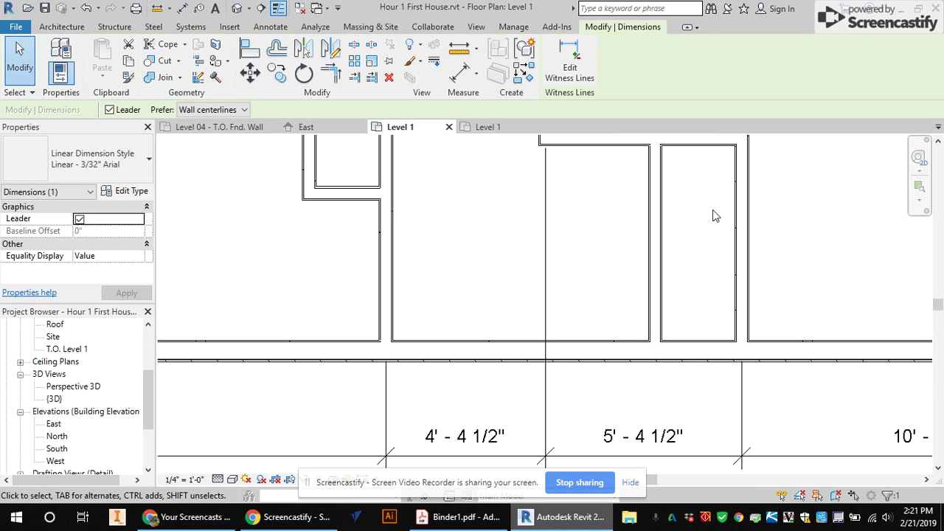
left_click(663, 266)
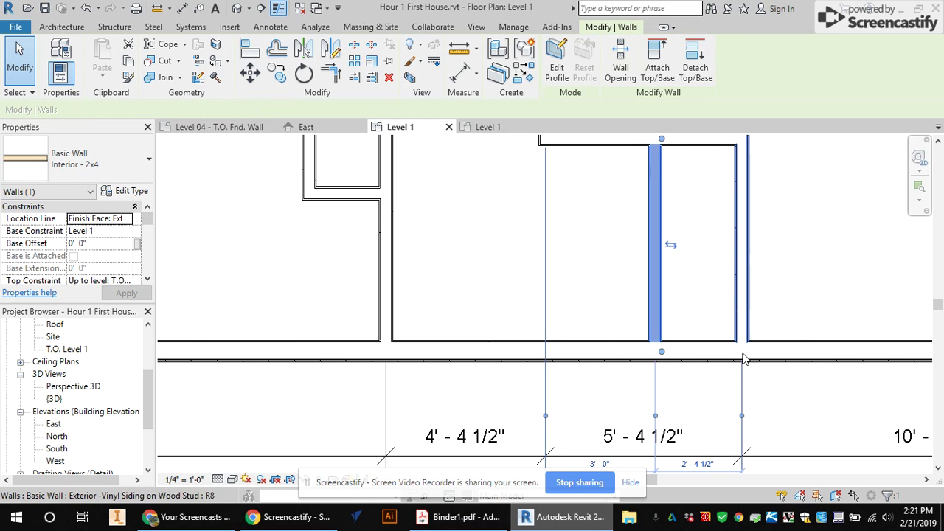
scroll(662, 283, "down", 2)
scroll(682, 370, "up", 2)
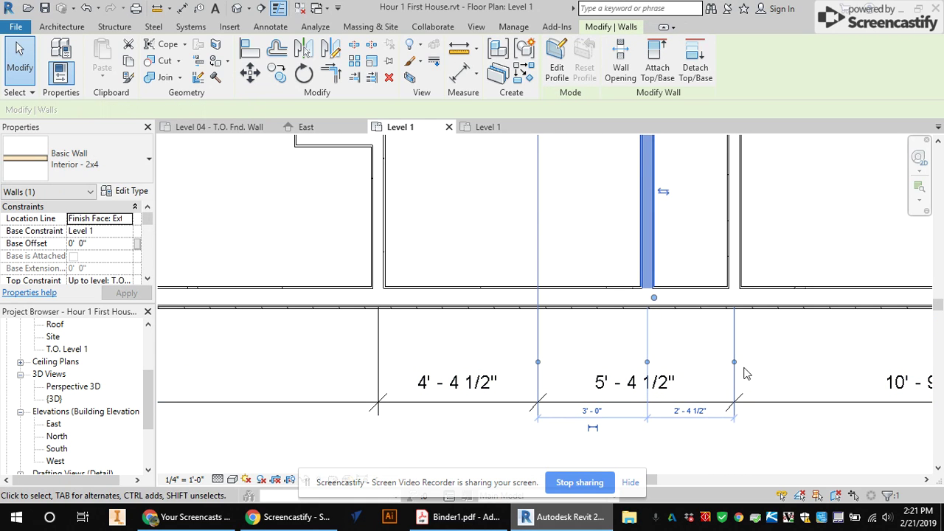
left_click_drag(734, 364, 734, 366)
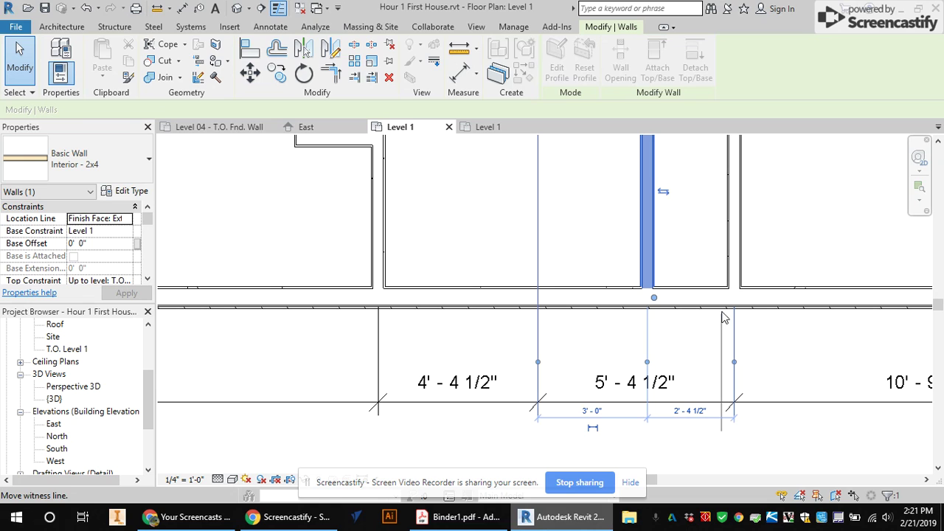
left_click_drag(728, 288, 729, 273)
left_click_drag(647, 363, 654, 273)
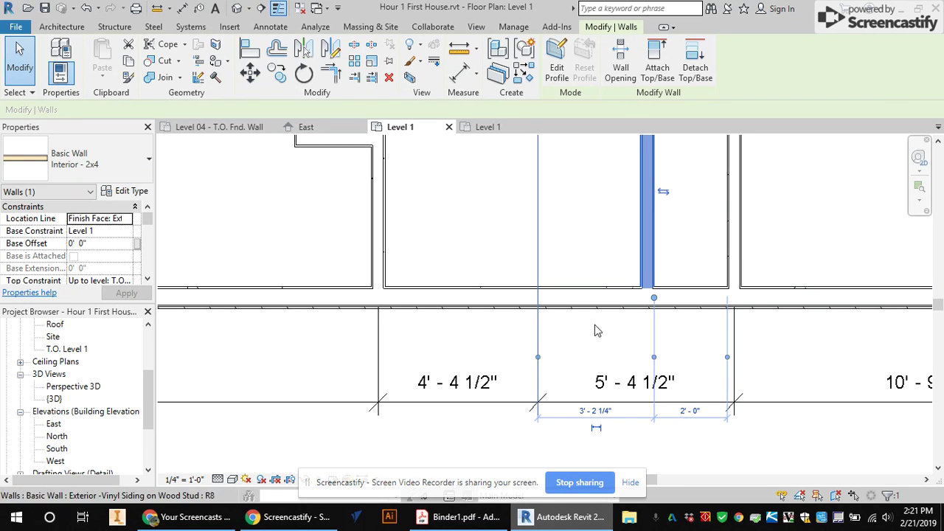
scroll(609, 336, "down", 2)
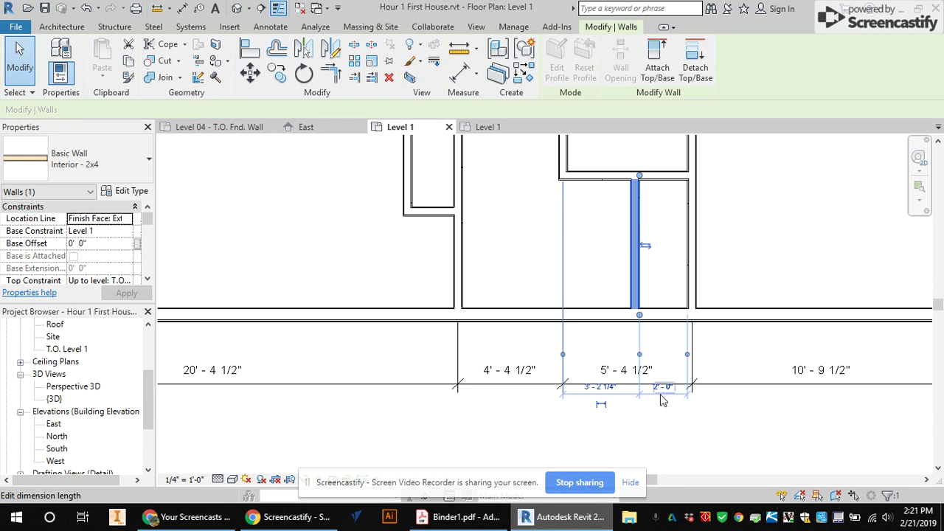
left_click(601, 404)
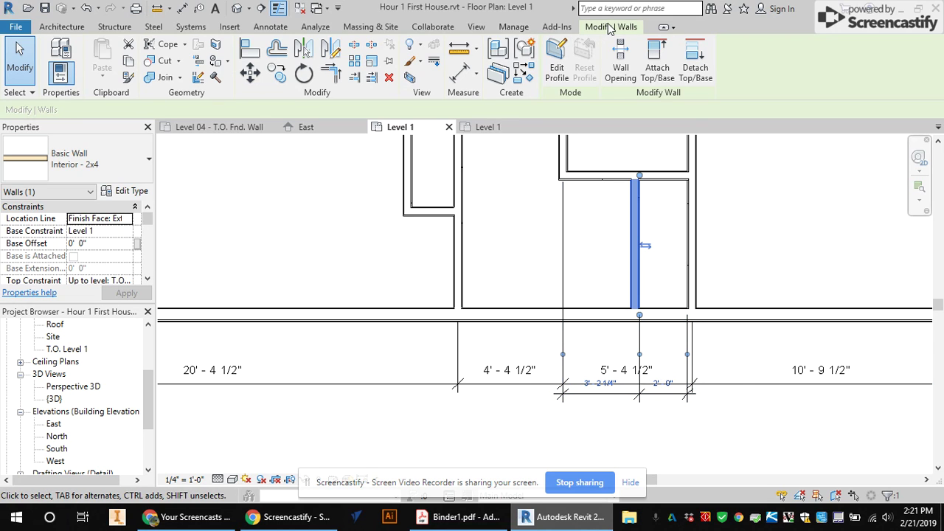
left_click(601, 432)
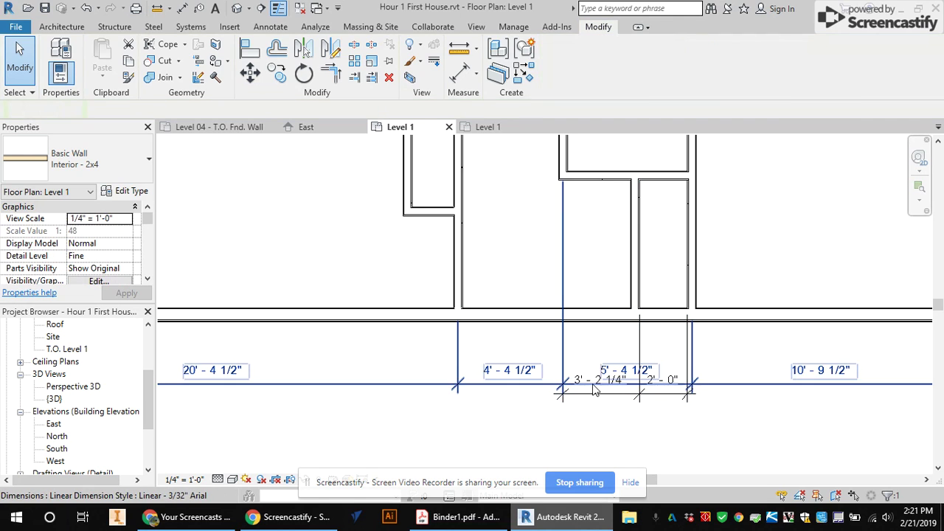
Remove the 3' - 2 1/4" reference from the dimension string, leaving one segment.
left_click(618, 393)
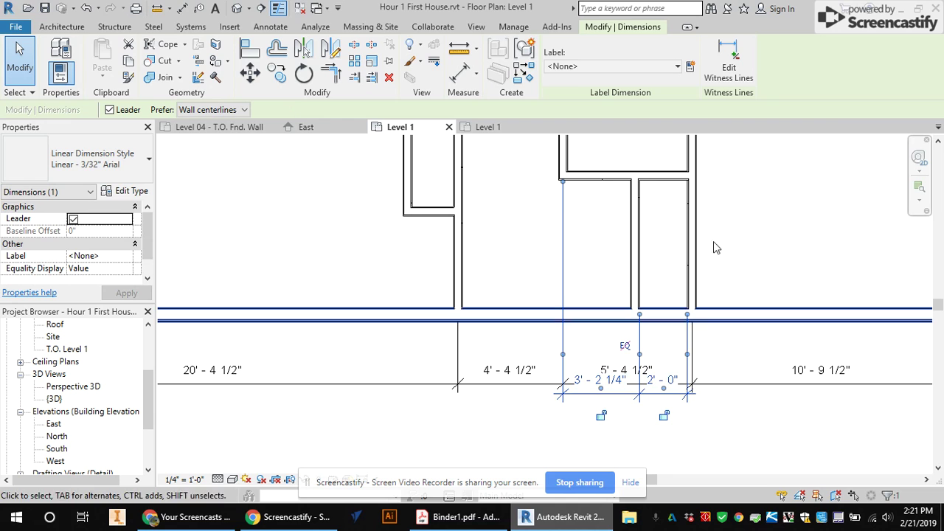
left_click(730, 65)
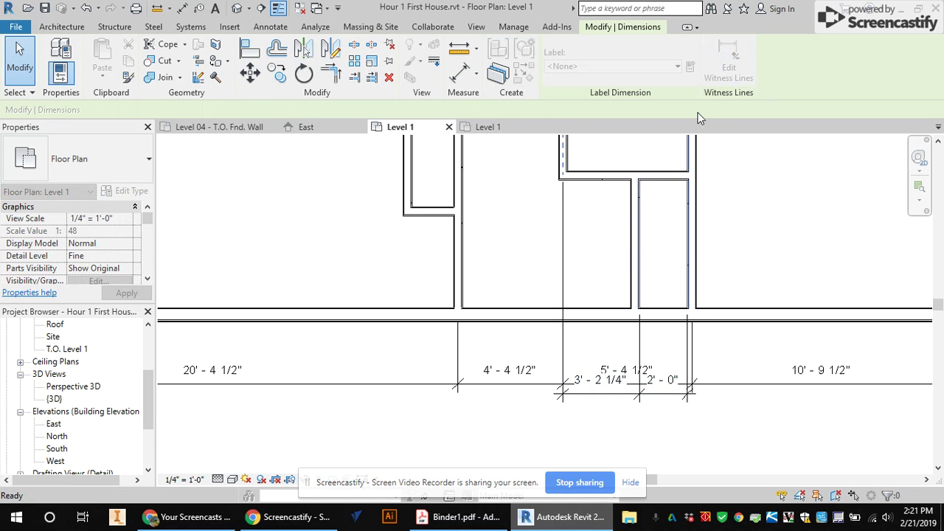
left_click(579, 402)
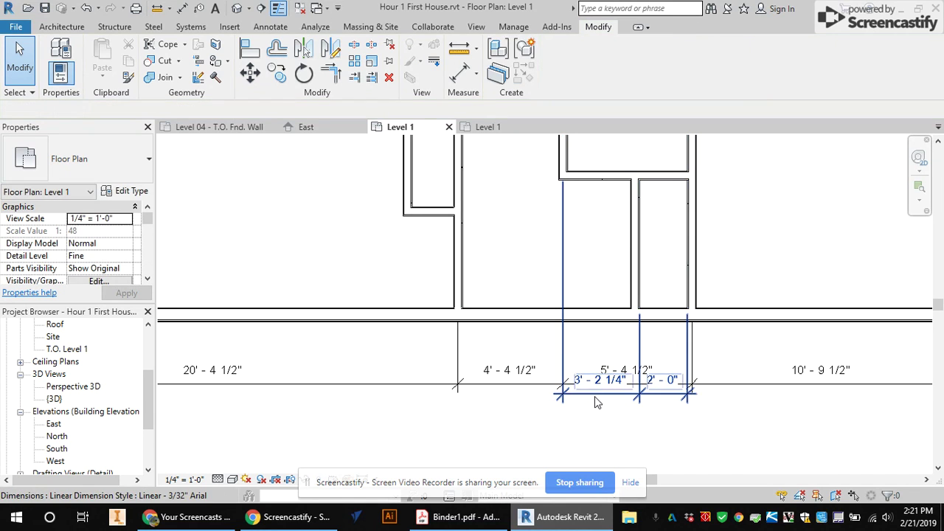
left_click(730, 65)
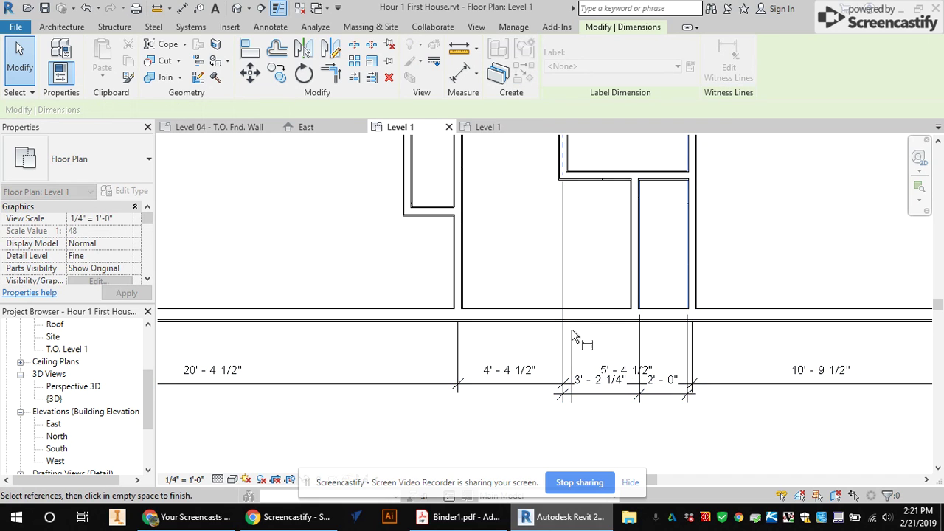
left_click(565, 177)
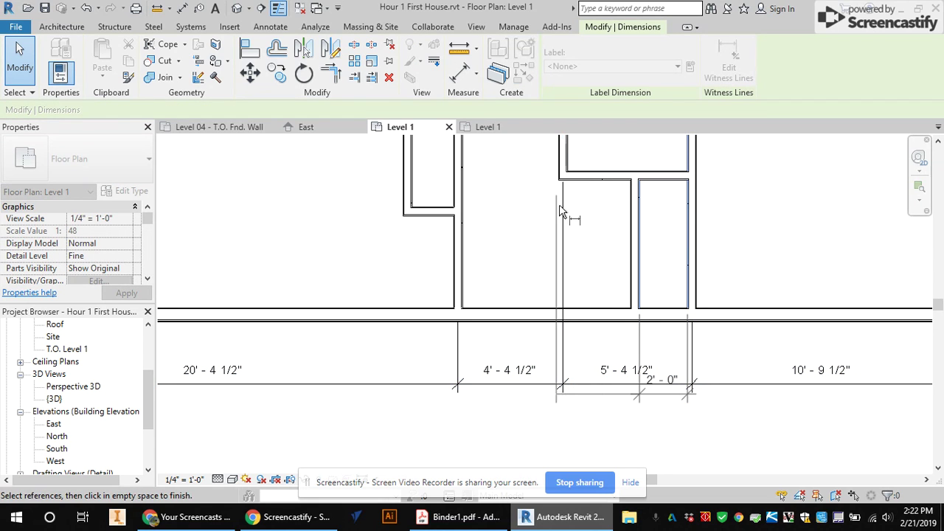
left_click(691, 410)
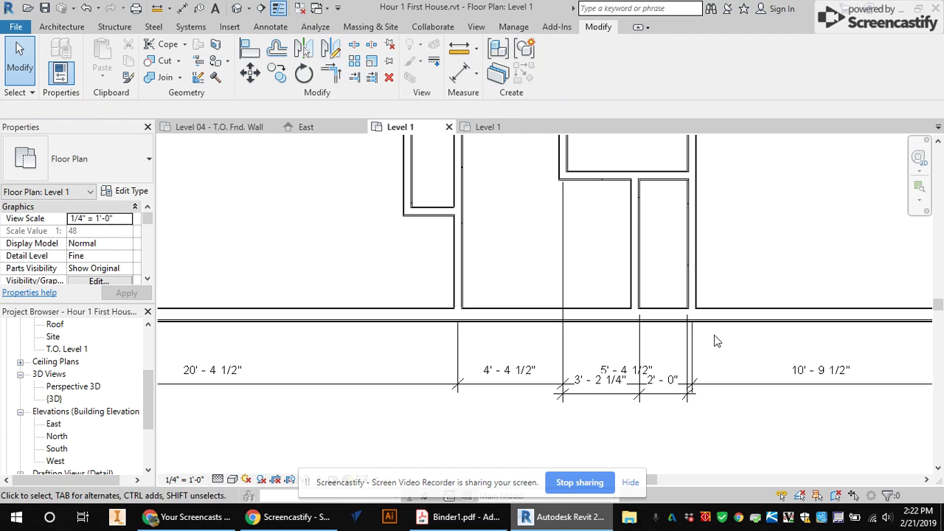
left_click_drag(677, 401, 675, 351)
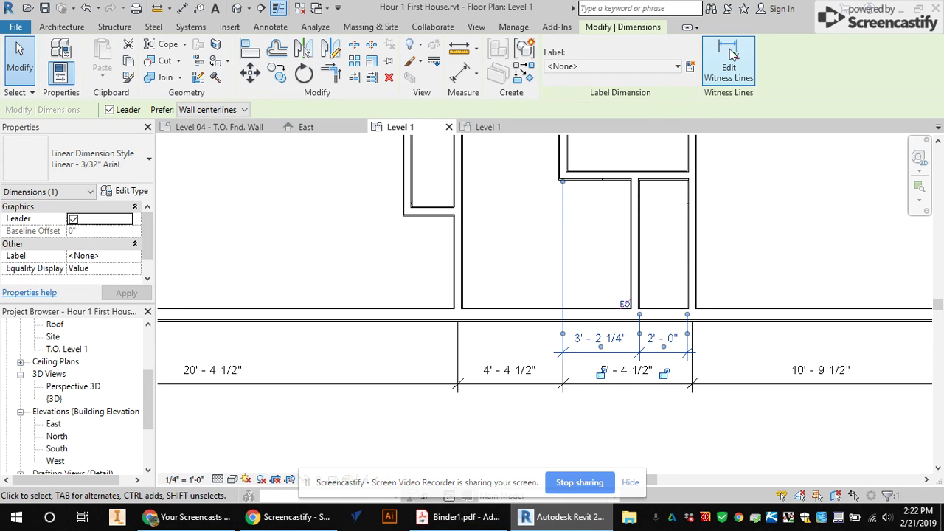
key("Escape")
left_click(572, 174)
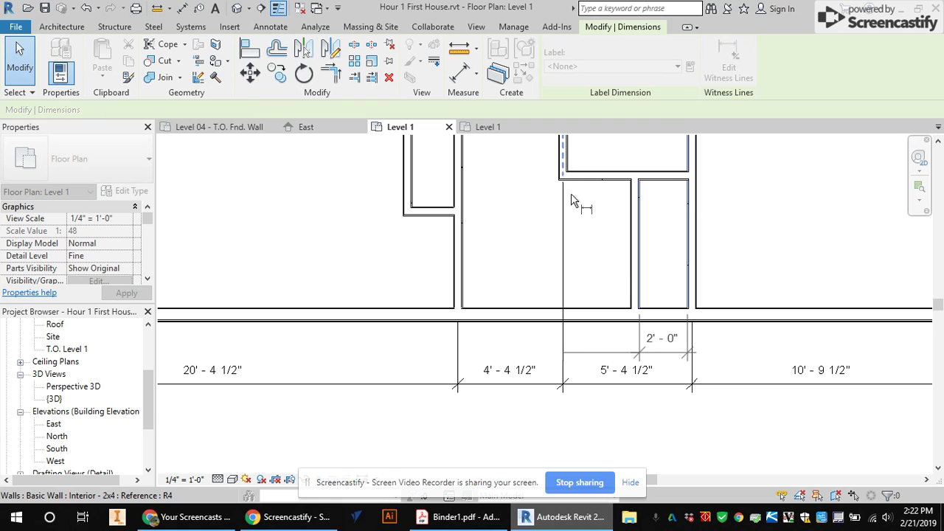
left_click(666, 379)
Move both dimension ends onto the wall faces so it reads 2' - 4 1/2".
scroll(696, 343, "up", 3)
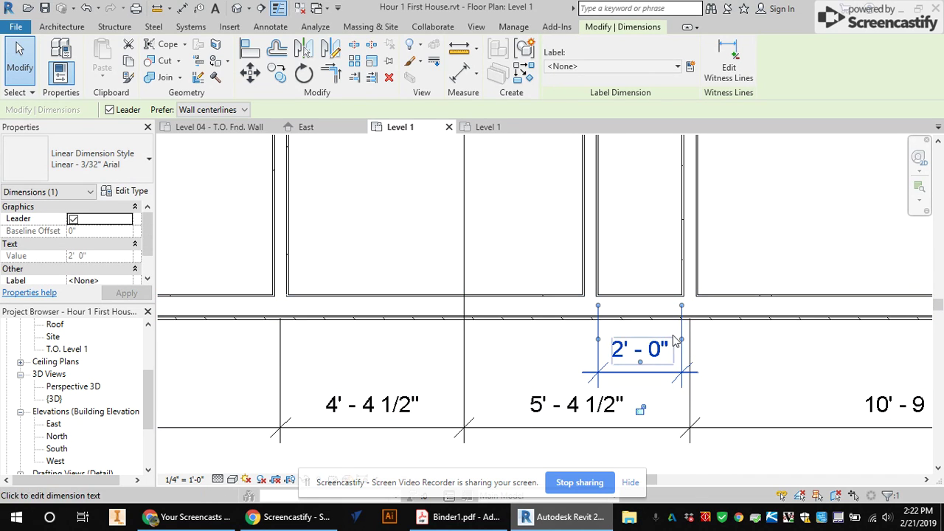
left_click_drag(682, 341, 689, 303)
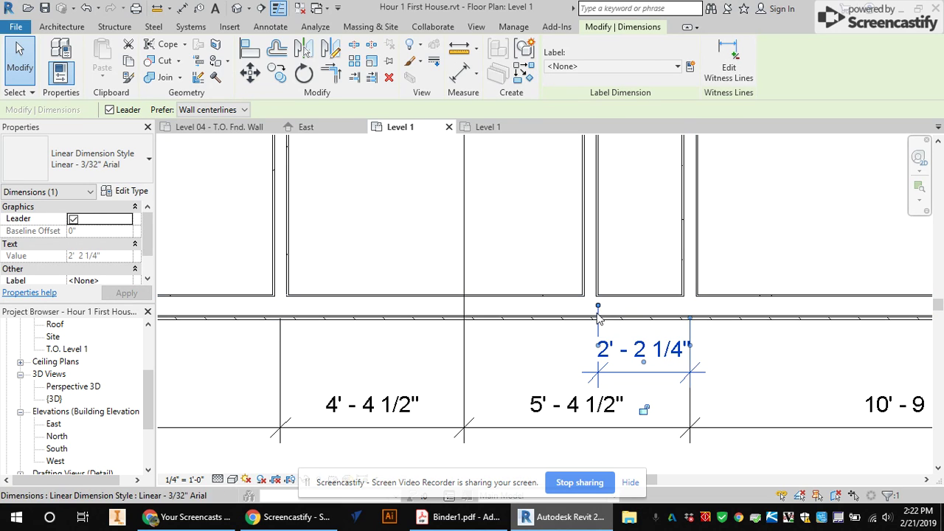
mouse_move(598, 309)
left_mouse_down()
mouse_move(586, 297)
mouse_move(602, 320)
mouse_move(592, 301)
left_mouse_up()
scroll(651, 366, "down", 3)
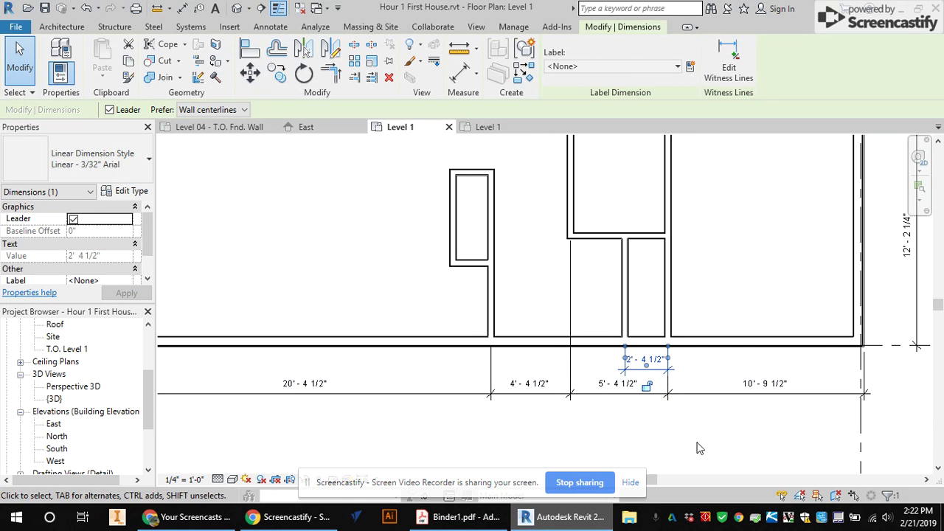
scroll(657, 459, "down", 2)
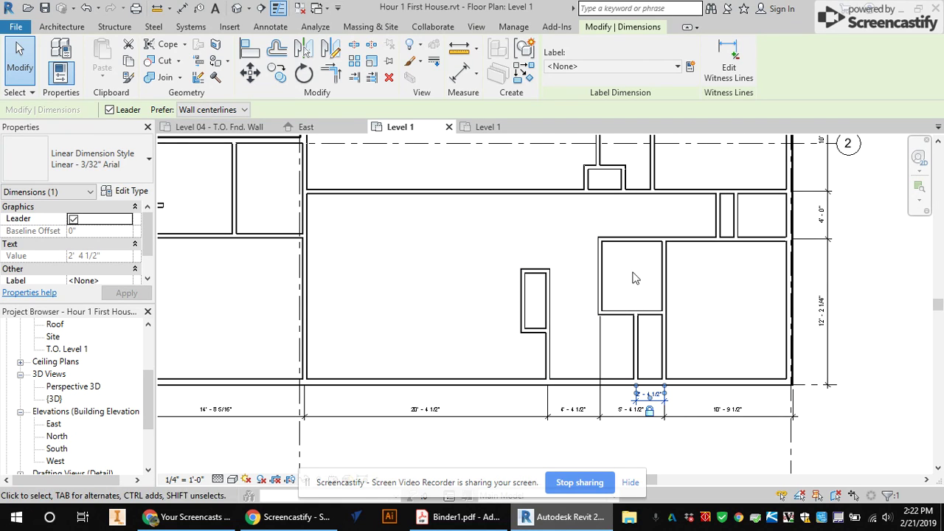
scroll(628, 297, "down", 1)
scroll(626, 302, "down", 1)
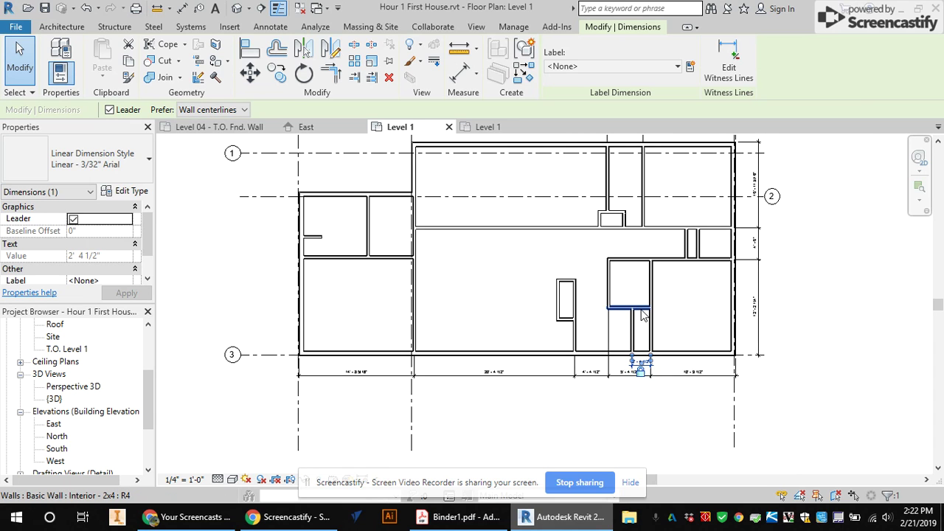
Select the horizontal interior wall above the bottom-right closet to show its temporary dimensions.
scroll(643, 315, "up", 2)
left_click(643, 311)
scroll(641, 332, "down", 4)
scroll(575, 239, "up", 1)
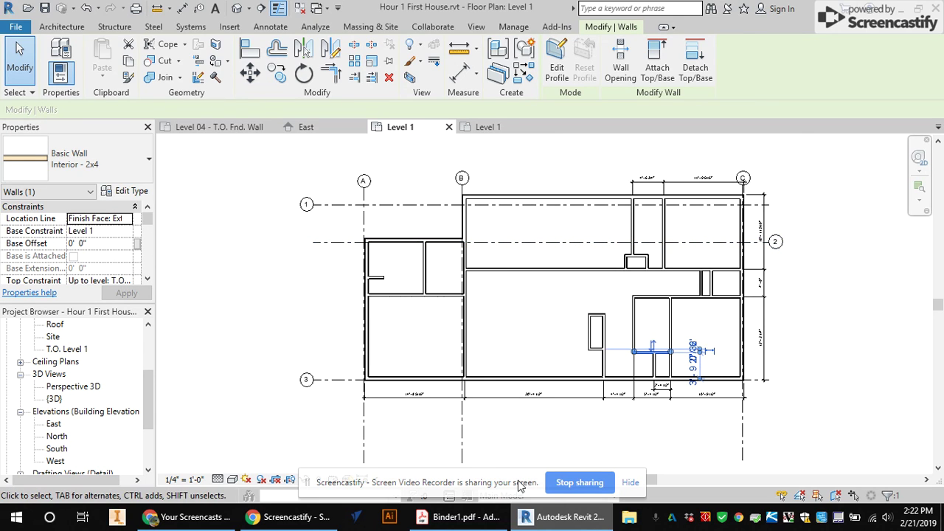